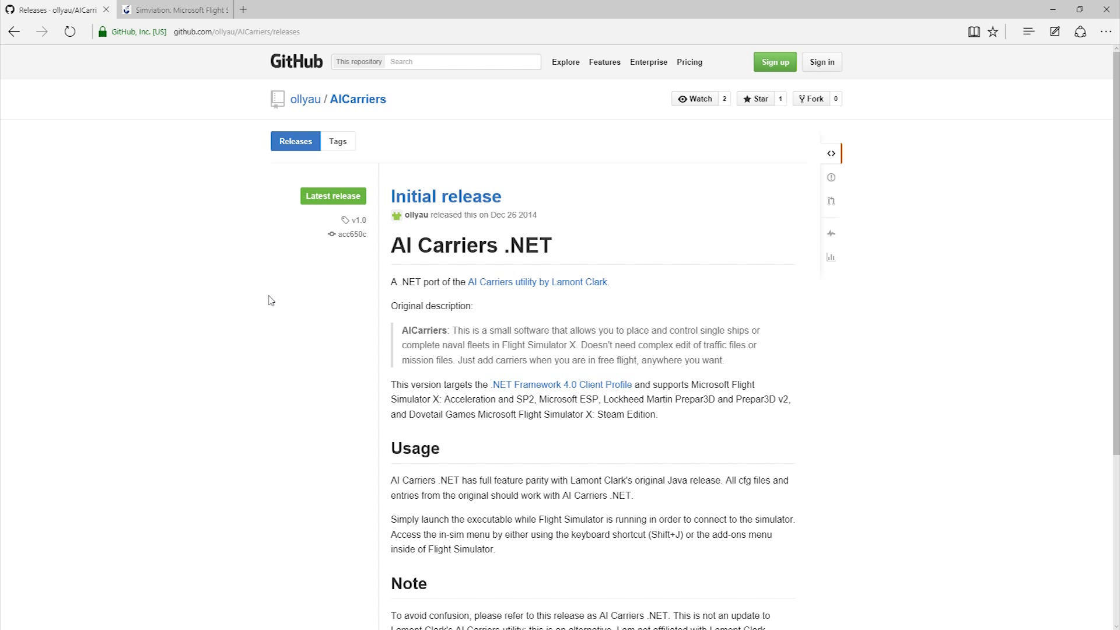
- Review the AI Carriers .NET release page on GitHub, including its description, usage notes and downloads
{"action": "scroll", "coordinate": [272, 301], "scroll_direction": "down", "scroll_amount": 5}
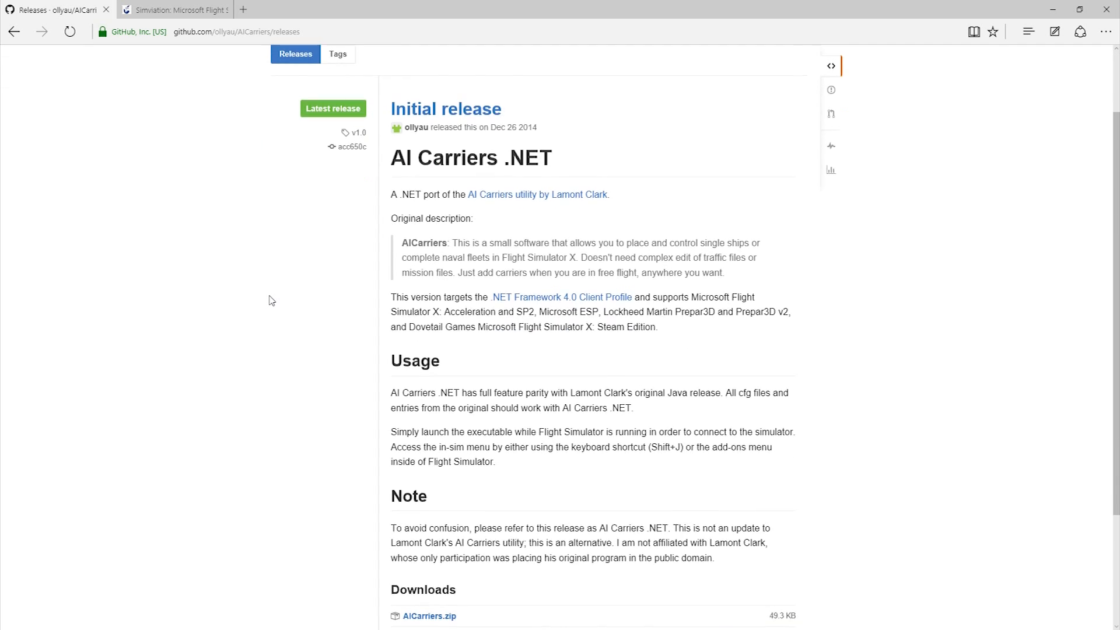
{"action": "scroll", "coordinate": [277, 298], "scroll_direction": "up", "scroll_amount": 3}
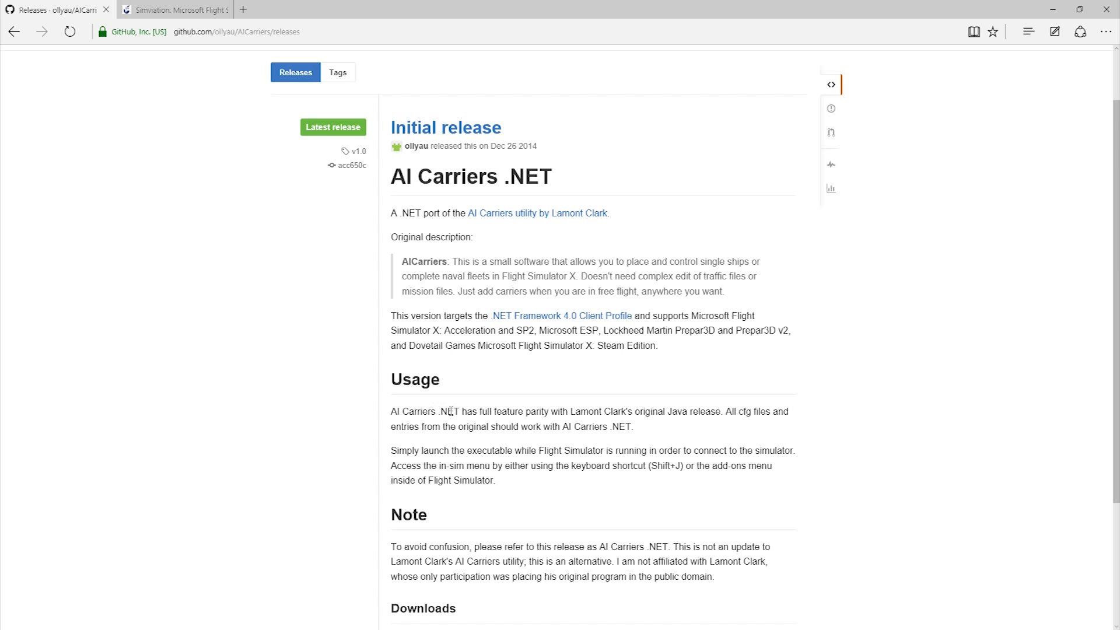
{"action": "scroll", "coordinate": [410, 424], "scroll_direction": "down", "scroll_amount": 2}
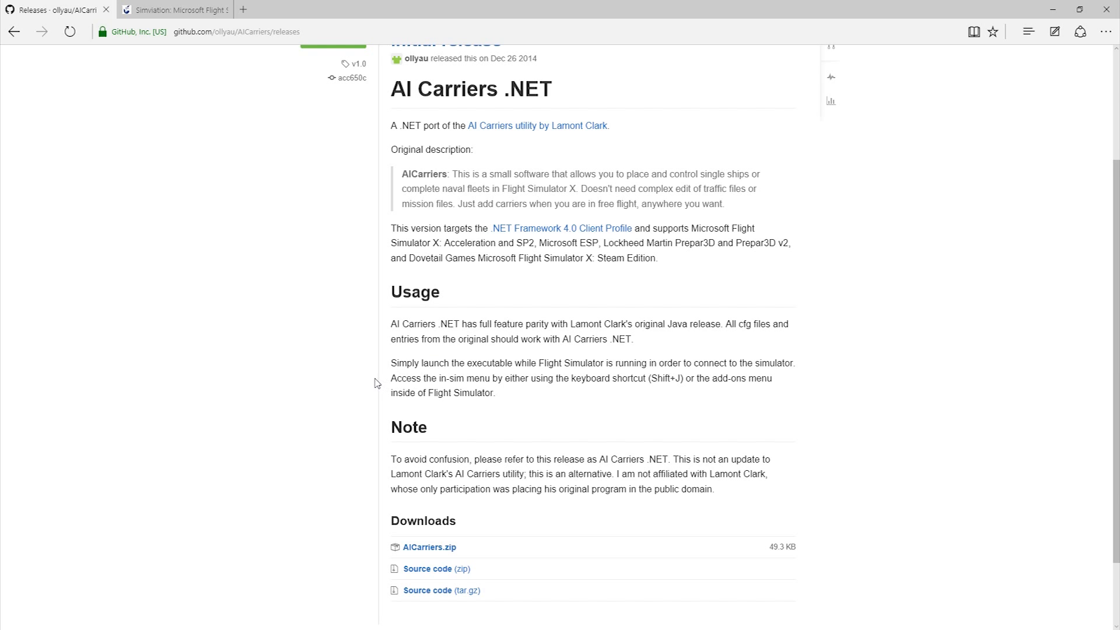
{"action": "scroll", "coordinate": [373, 382], "scroll_direction": "up", "scroll_amount": 2}
{"action": "scroll", "coordinate": [367, 388], "scroll_direction": "down", "scroll_amount": 2}
{"action": "scroll", "coordinate": [351, 408], "scroll_direction": "up", "scroll_amount": 3}
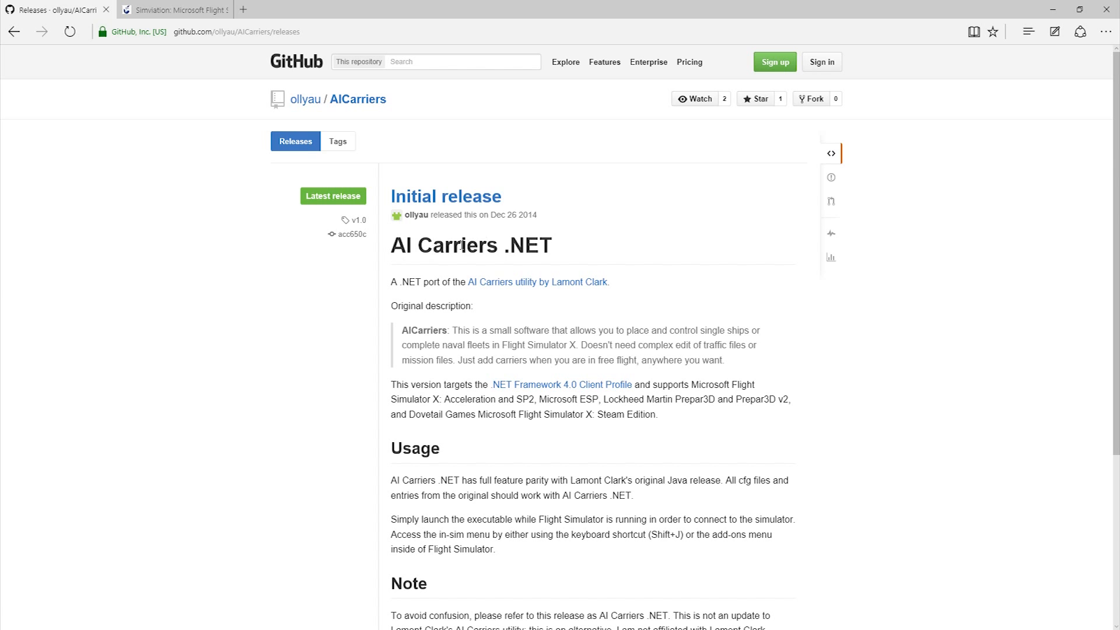
{"action": "scroll", "coordinate": [349, 279], "scroll_direction": "down", "scroll_amount": 4}
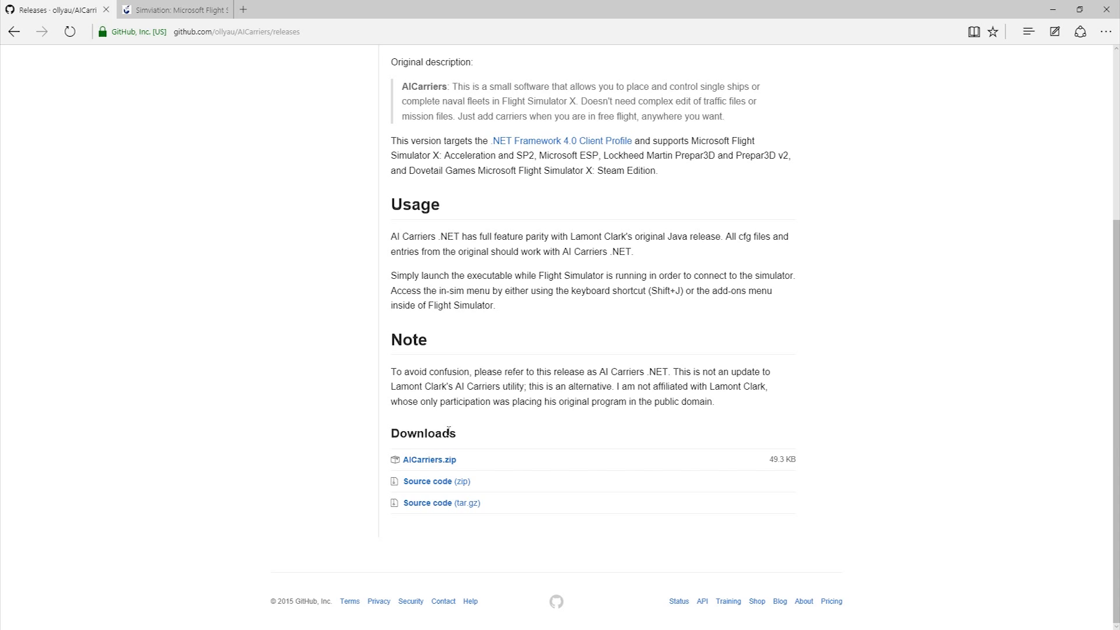
{"action": "scroll", "coordinate": [345, 333], "scroll_direction": "up", "scroll_amount": 4}
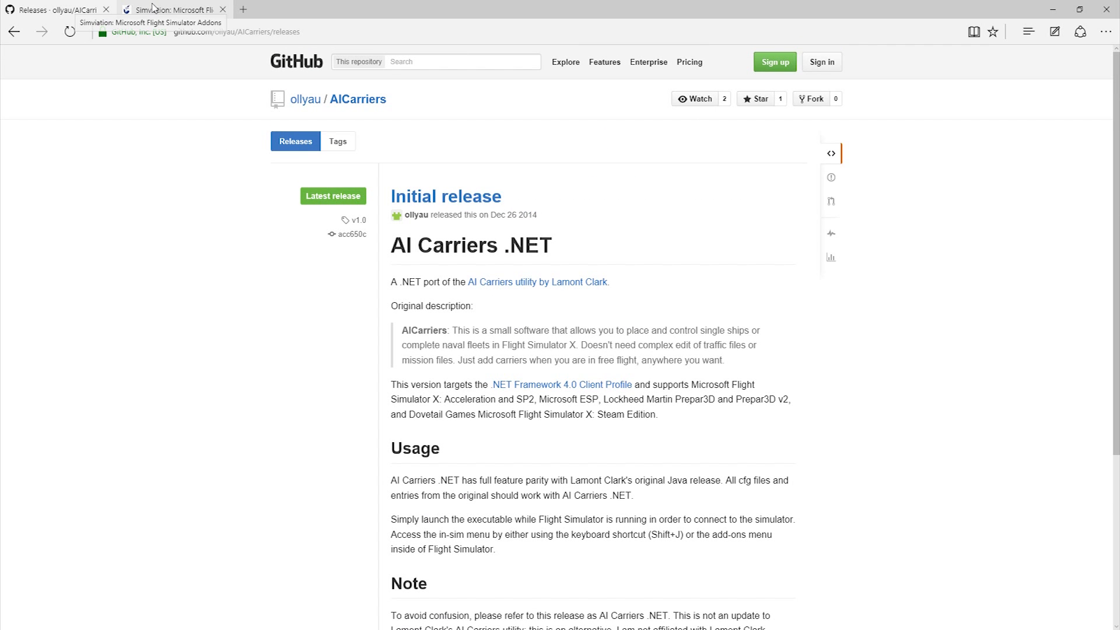
- Review the Simviation search results for uss_nimitz_ike_version2 down to the FSX Acceleration USS Nimitz Carrier Package Version 2 entry
{"action": "left_click", "coordinate": [153, 8]}
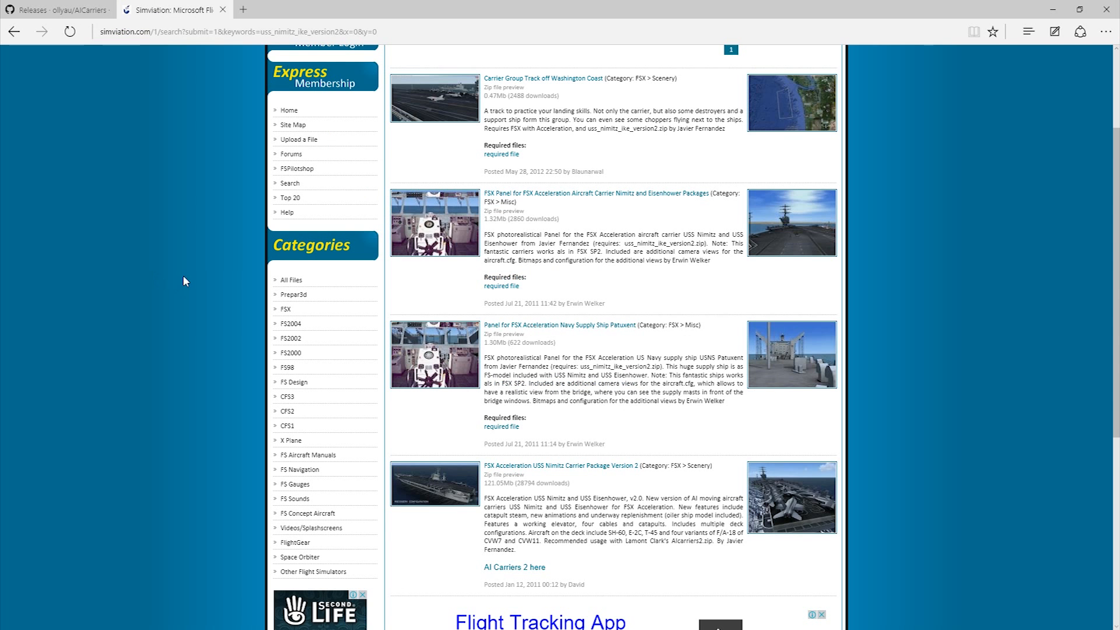
{"action": "scroll", "coordinate": [195, 265], "scroll_direction": "down", "scroll_amount": 3}
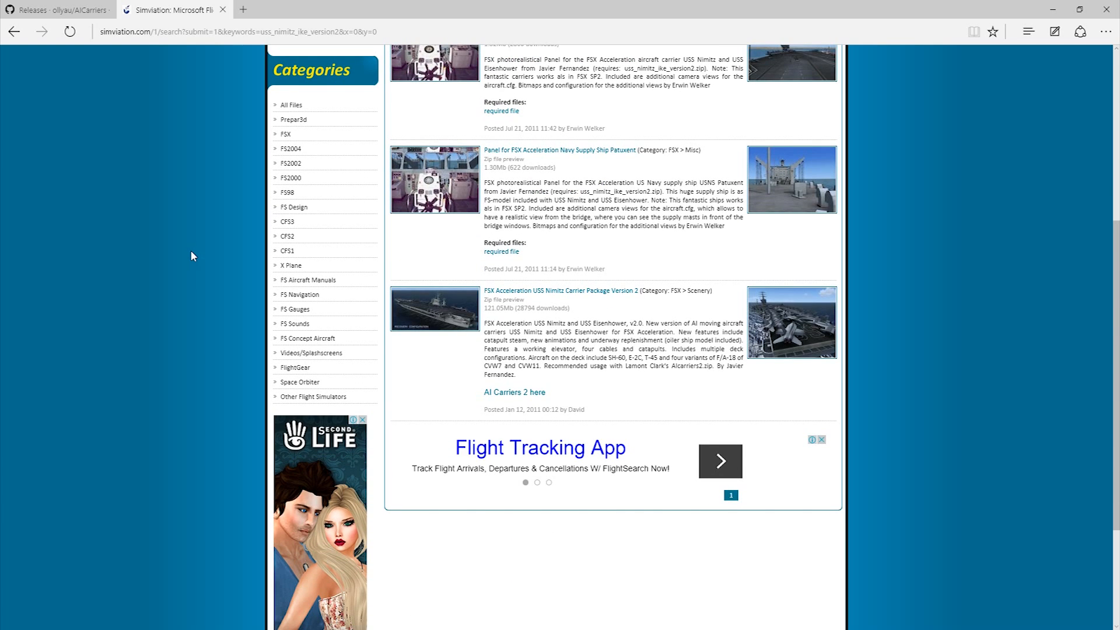
{"action": "scroll", "coordinate": [194, 275], "scroll_direction": "up", "scroll_amount": 5}
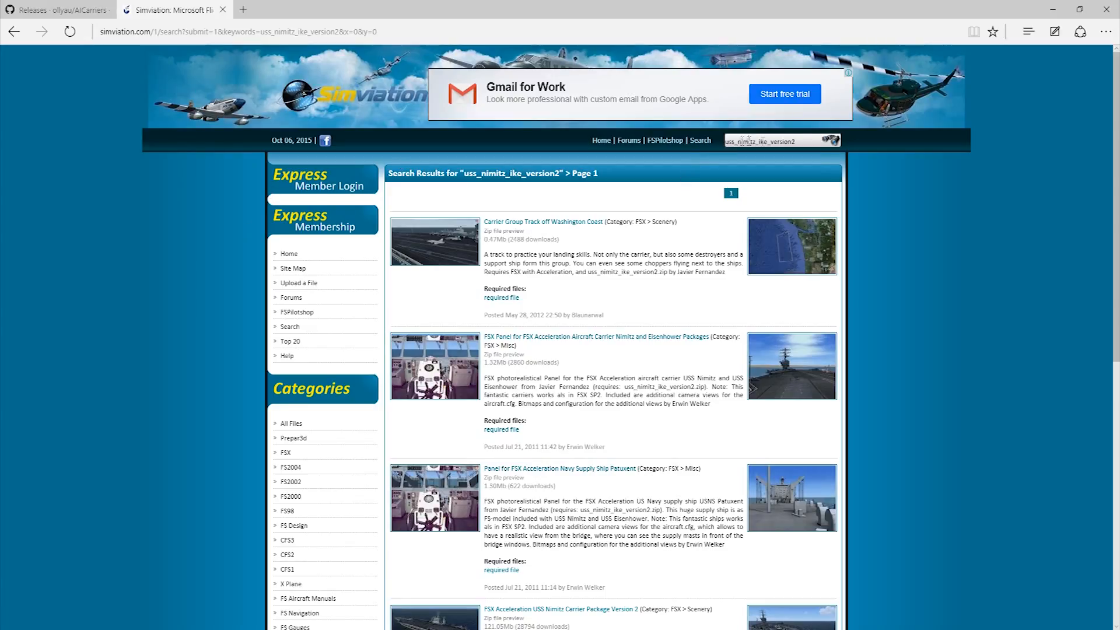
{"action": "double_click", "coordinate": [799, 142]}
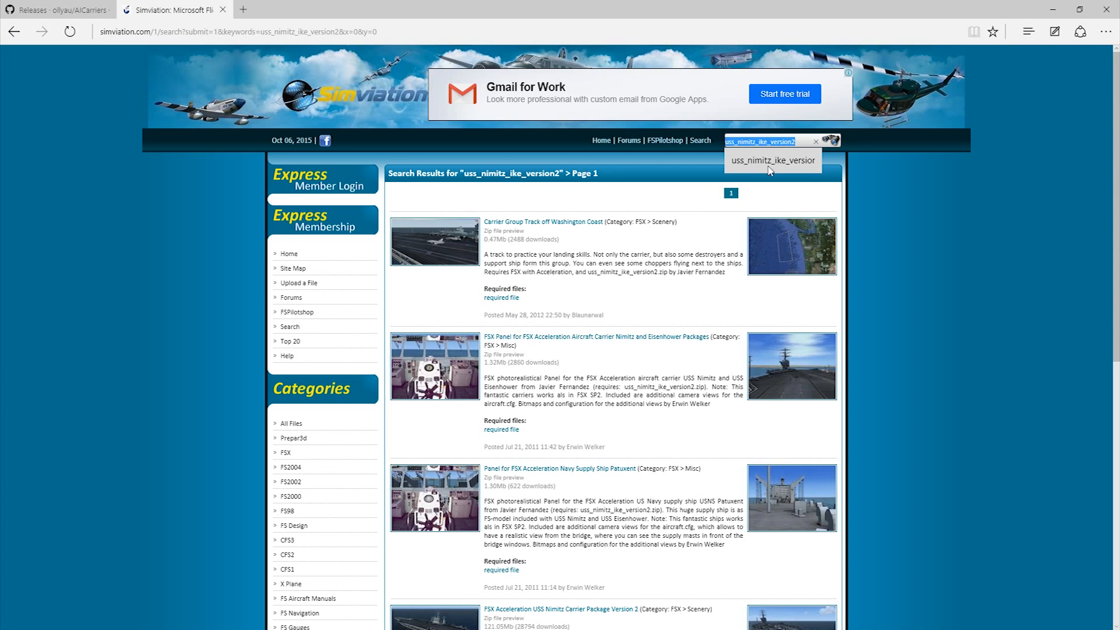
{"action": "left_click", "coordinate": [902, 265]}
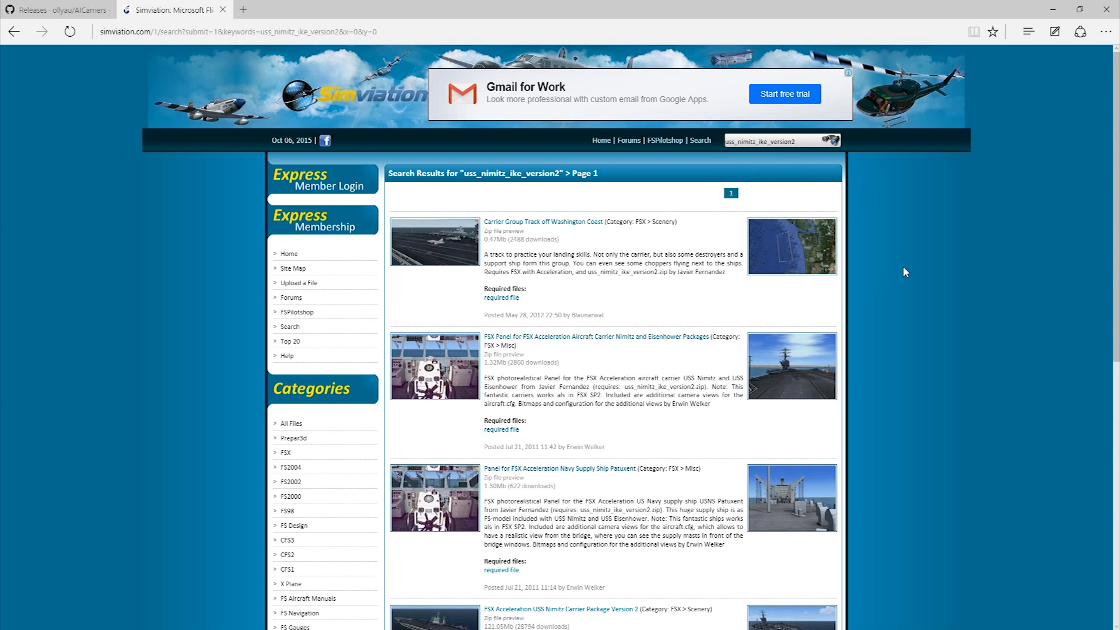
{"action": "scroll", "coordinate": [897, 253], "scroll_direction": "down", "scroll_amount": 6}
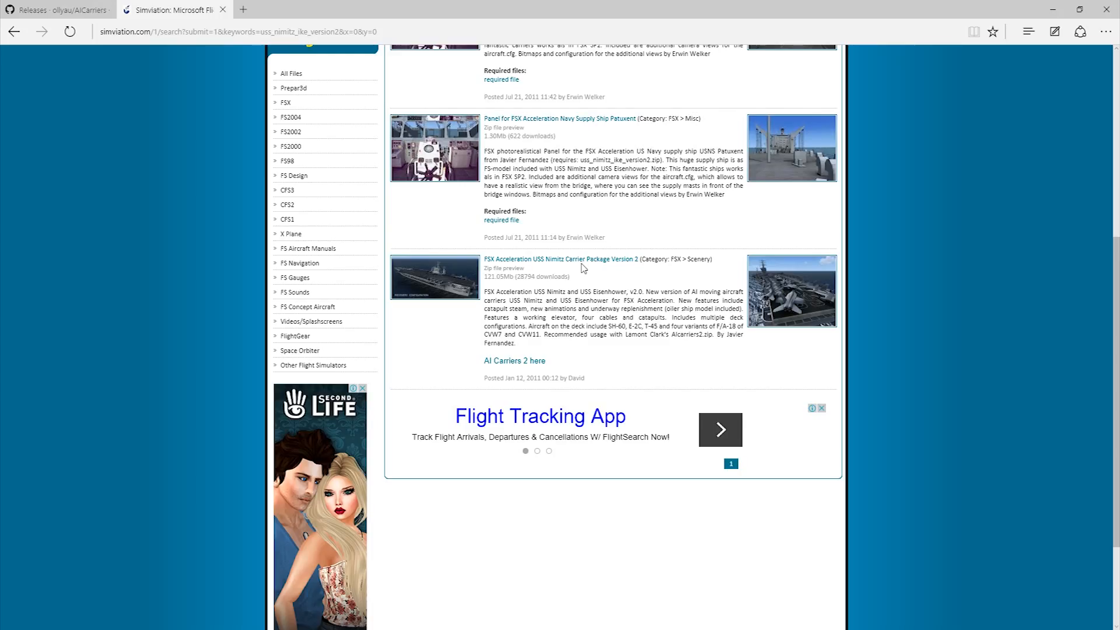
- Switch to the Downloads folder in File Explorer and extract AICarriers.zip and uss_nimitz_ike_version2.zip, each into its own folder
{"action": "left_click", "coordinate": [1053, 9]}
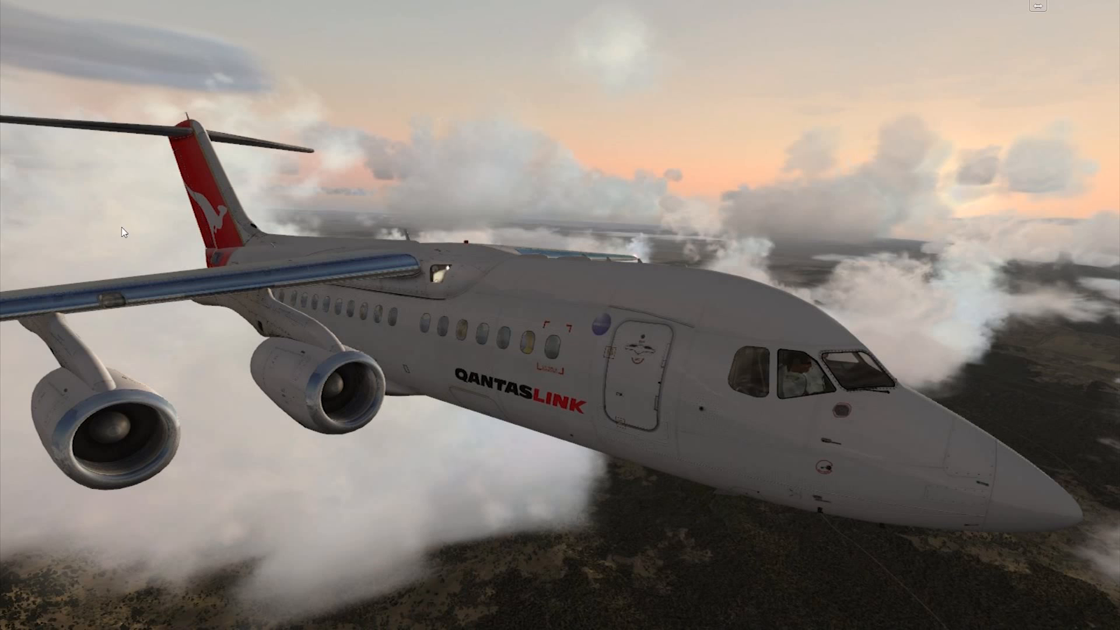
{"action": "left_click_drag", "start_coordinate": [0, 245], "coordinate": [474, 0]}
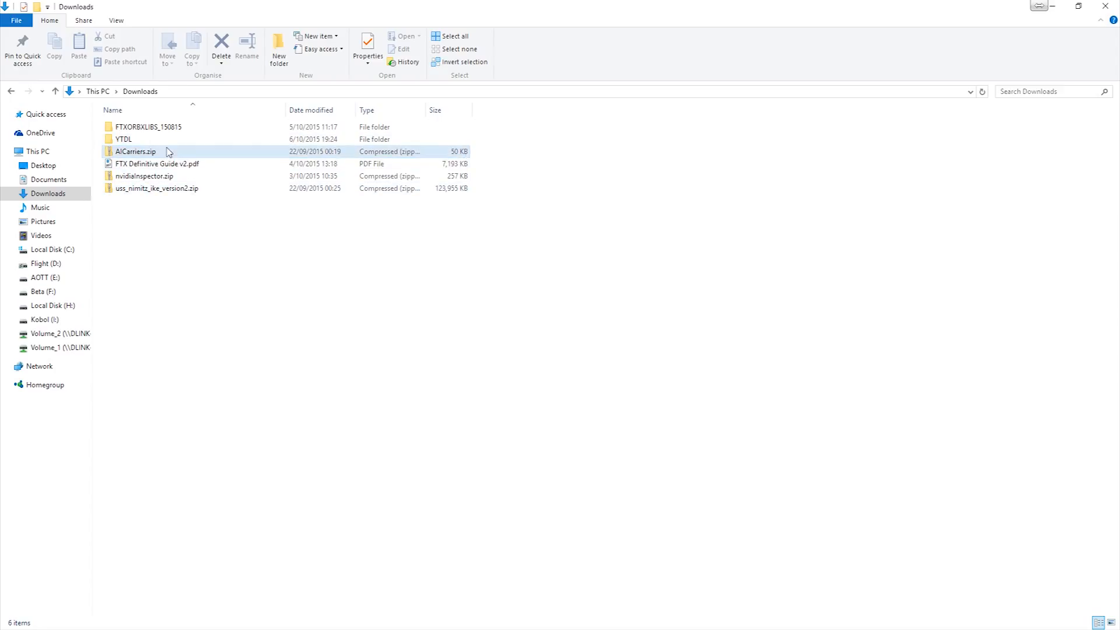
{"action": "left_click", "coordinate": [137, 153]}
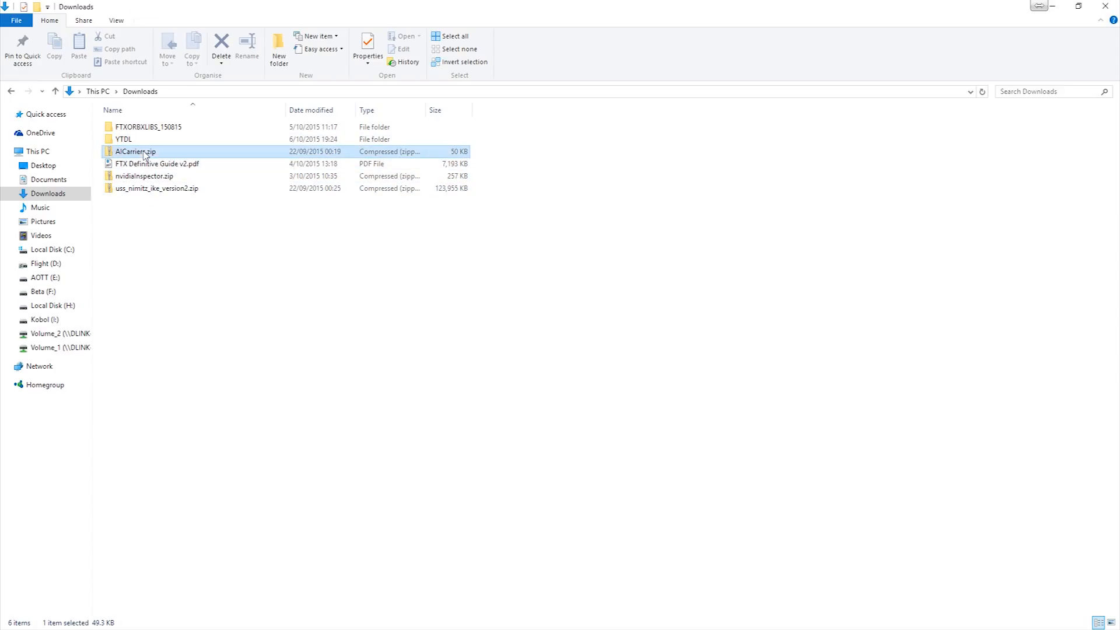
{"action": "left_click", "coordinate": [158, 190], "text": "ctrl"}
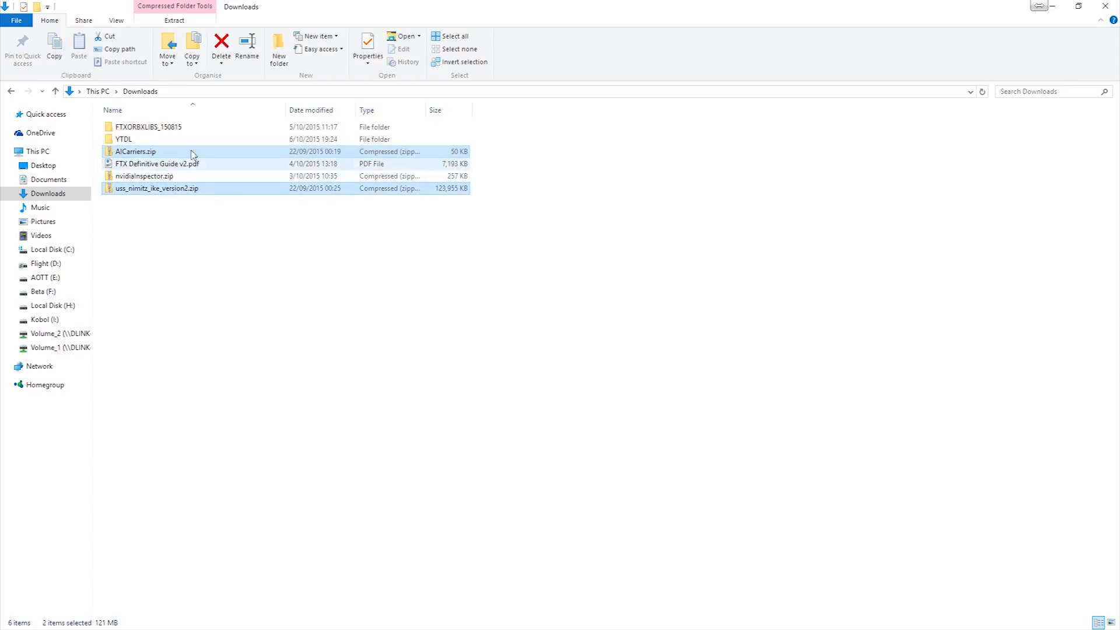
{"action": "right_click", "coordinate": [163, 156]}
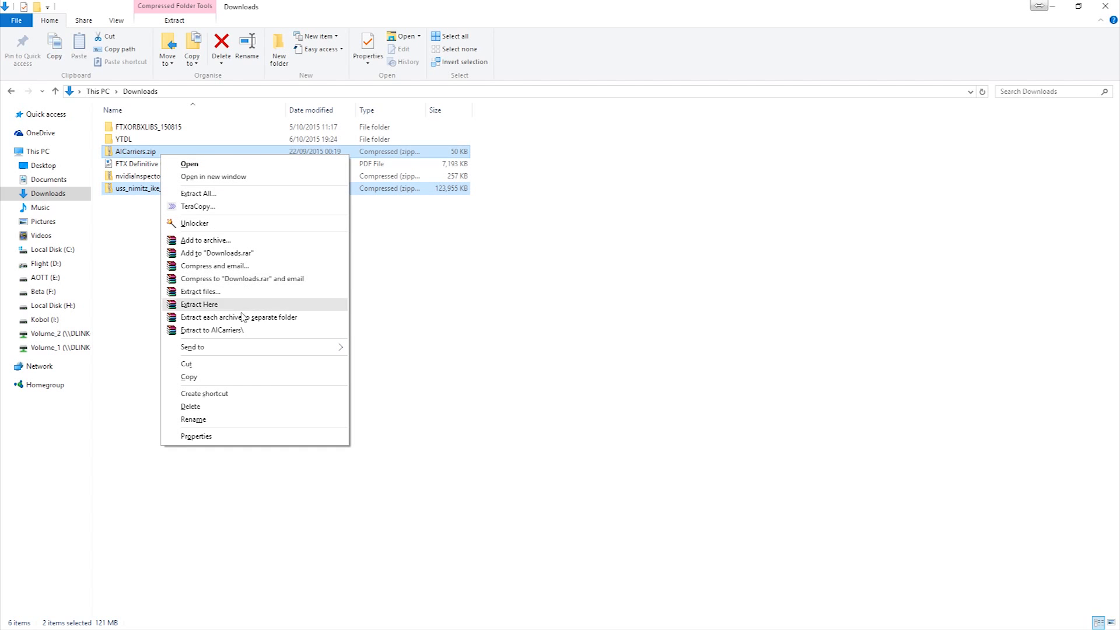
{"action": "left_click", "coordinate": [326, 317]}
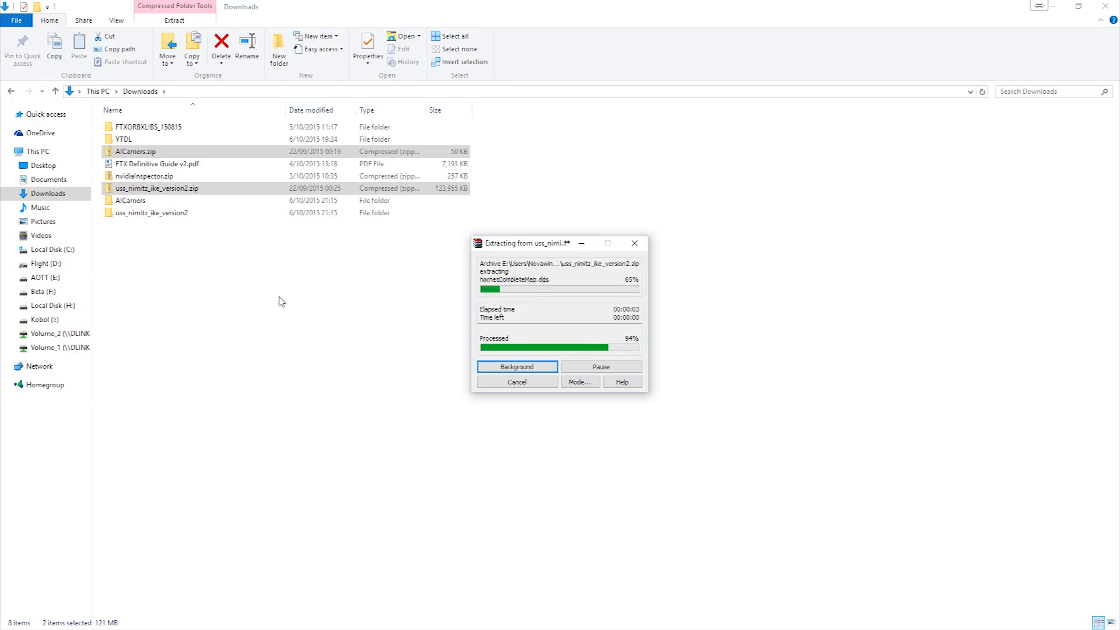
{"action": "left_click", "coordinate": [303, 280]}
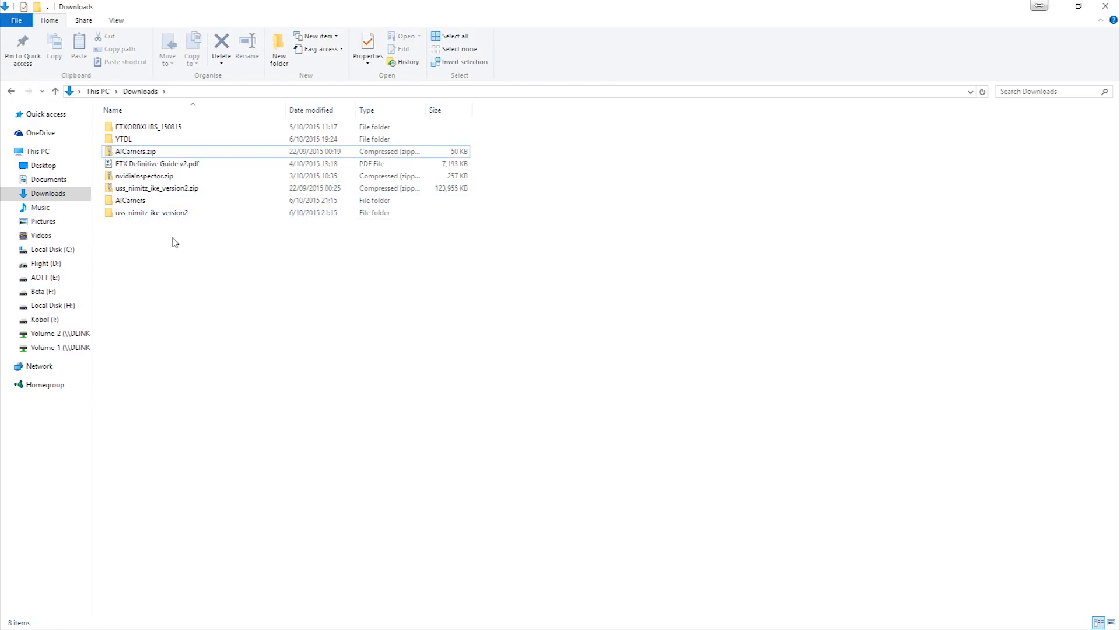
- Check the contents of the extracted AICarriers folder and move it from Downloads into the Utilities folder on the Flight (D:) drive
{"action": "double_click", "coordinate": [157, 205]}
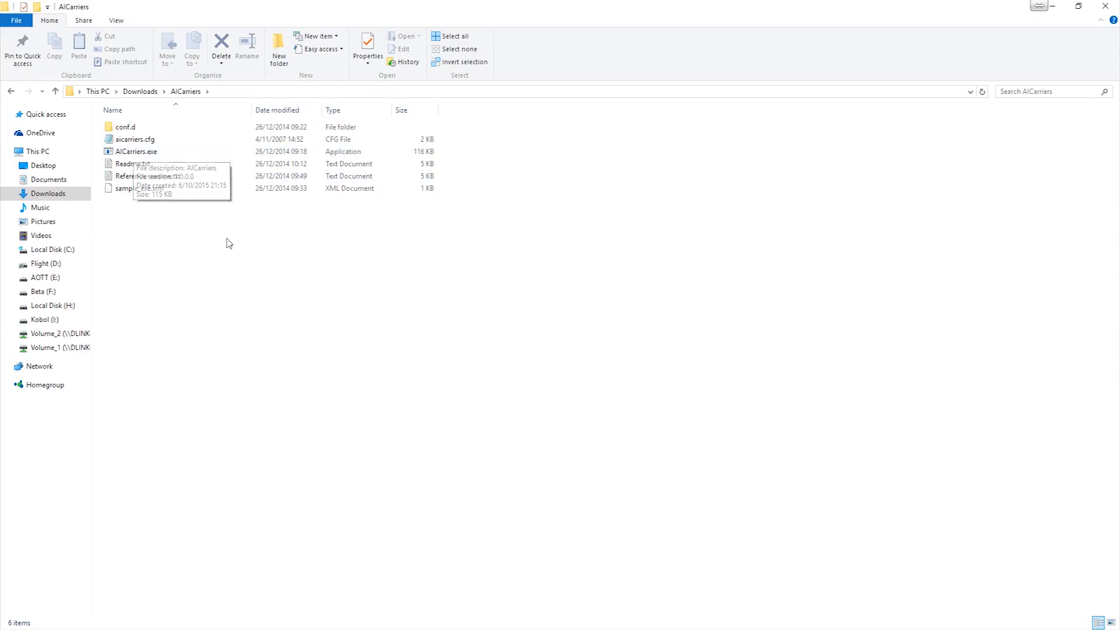
{"action": "key", "text": "alt+Left"}
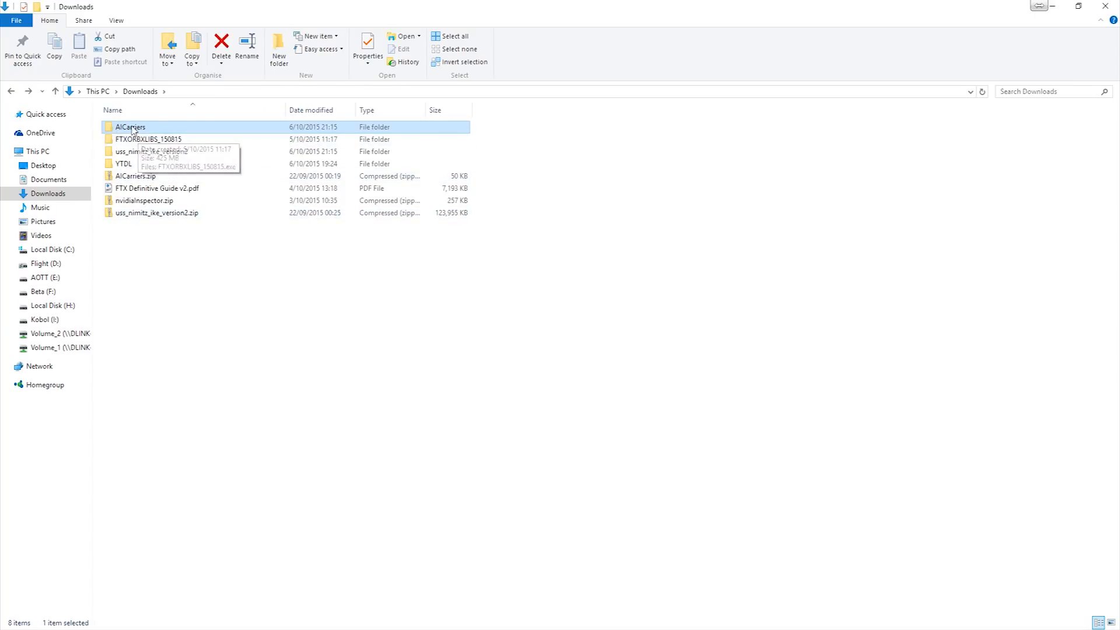
{"action": "right_click", "coordinate": [133, 127]}
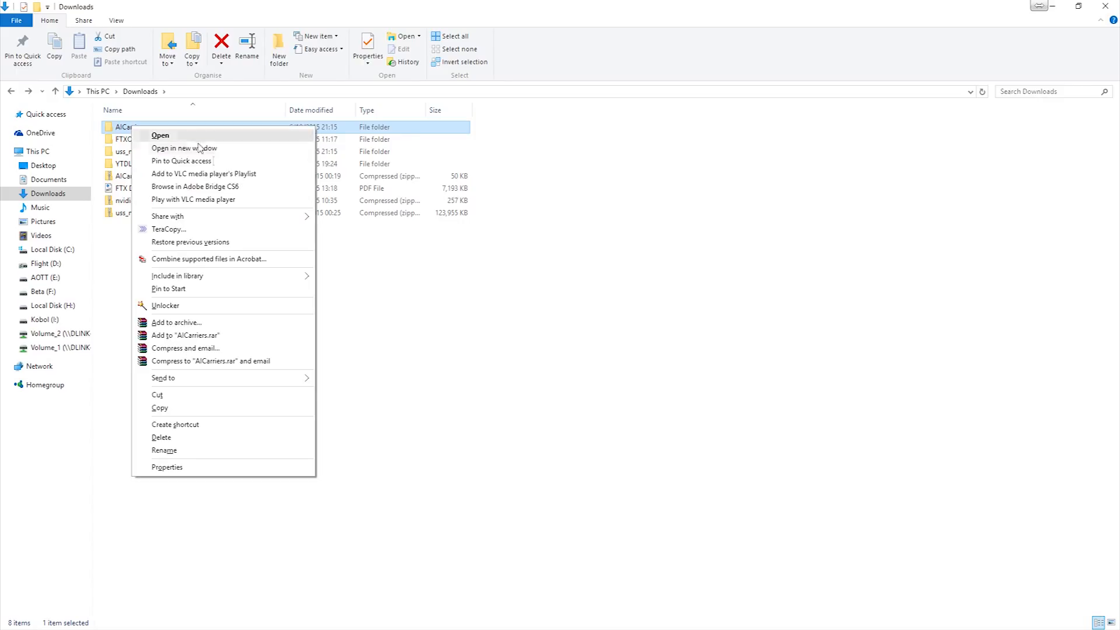
{"action": "left_click", "coordinate": [158, 395]}
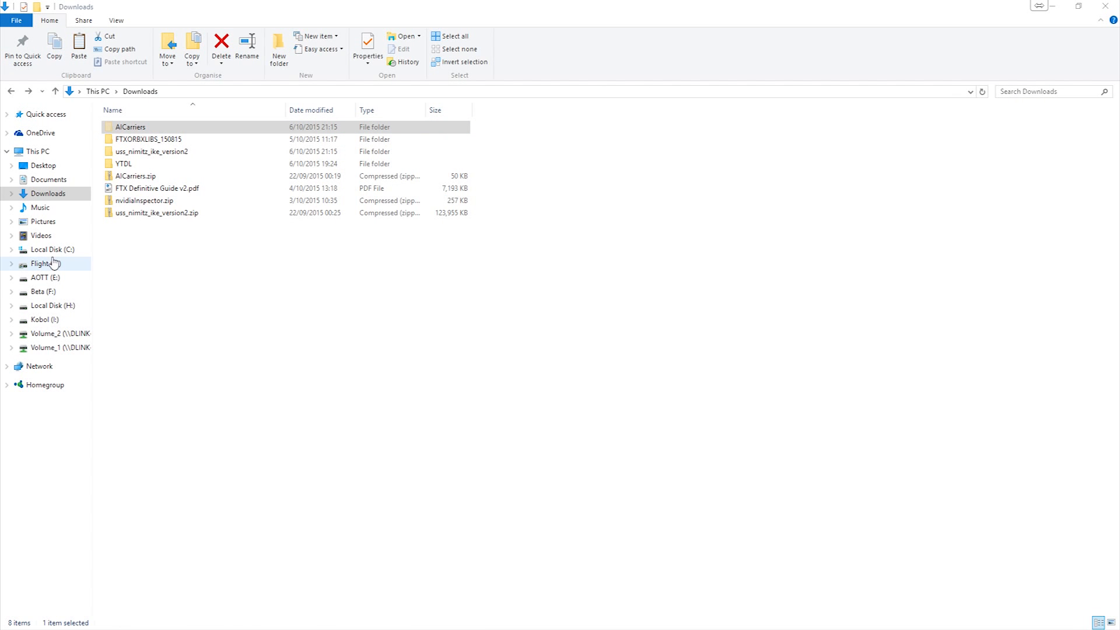
{"action": "left_click_drag", "start_coordinate": [433, 292], "coordinate": [482, 1]}
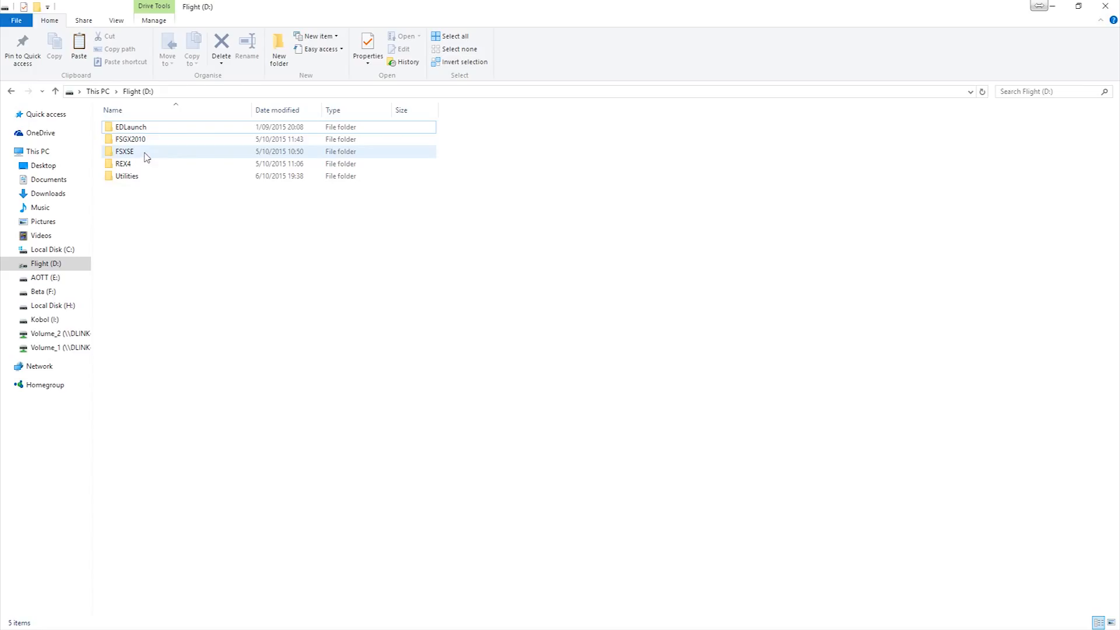
{"action": "double_click", "coordinate": [144, 178]}
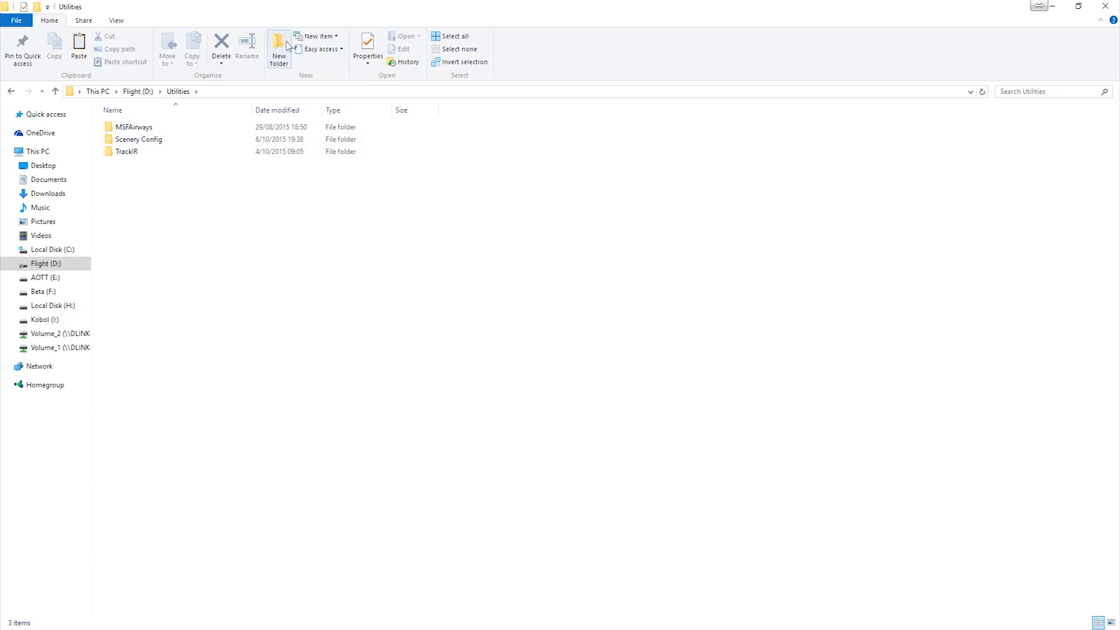
{"action": "right_click", "coordinate": [171, 187]}
{"action": "left_click", "coordinate": [233, 264]}
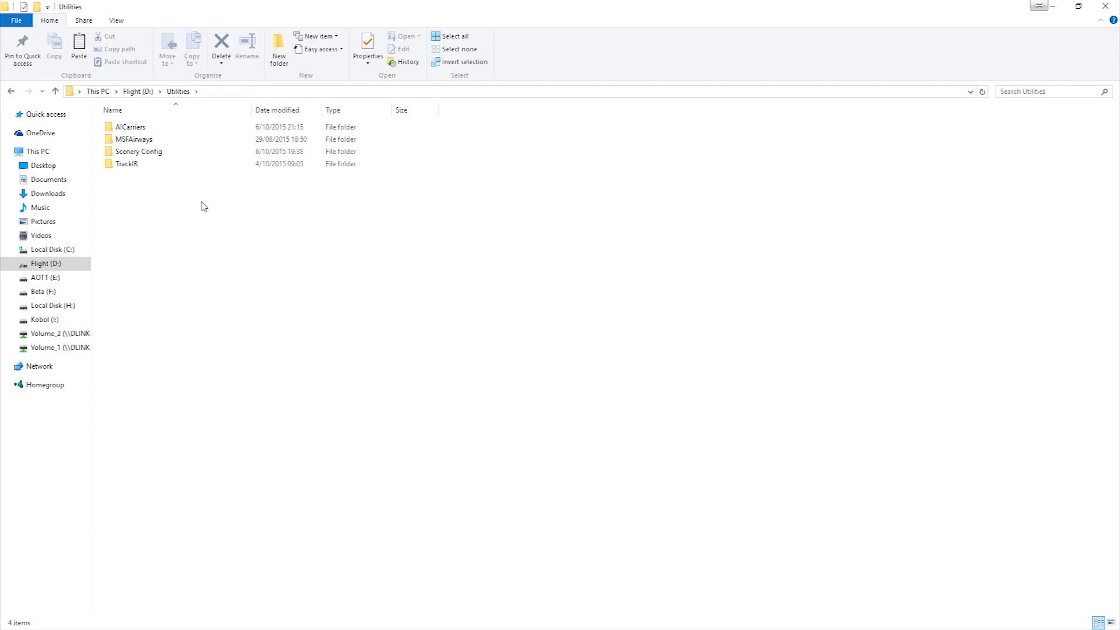
- Open sample_exe.xml from the moved AICarriers folder in Notepad and move its window off to the second monitor
{"action": "double_click", "coordinate": [156, 133]}
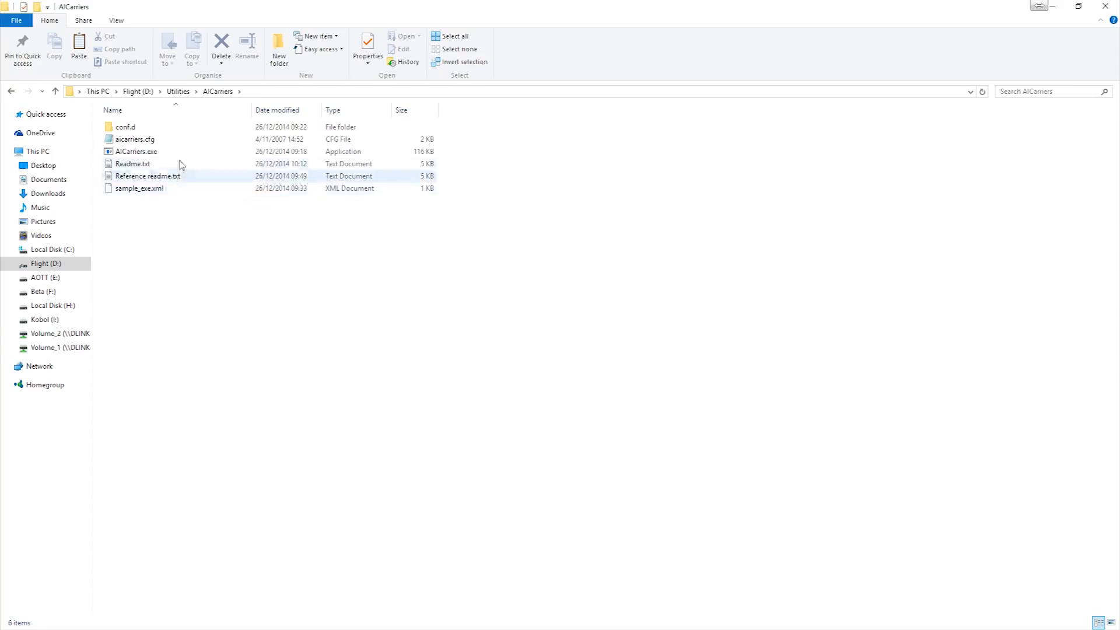
{"action": "left_click", "coordinate": [146, 190]}
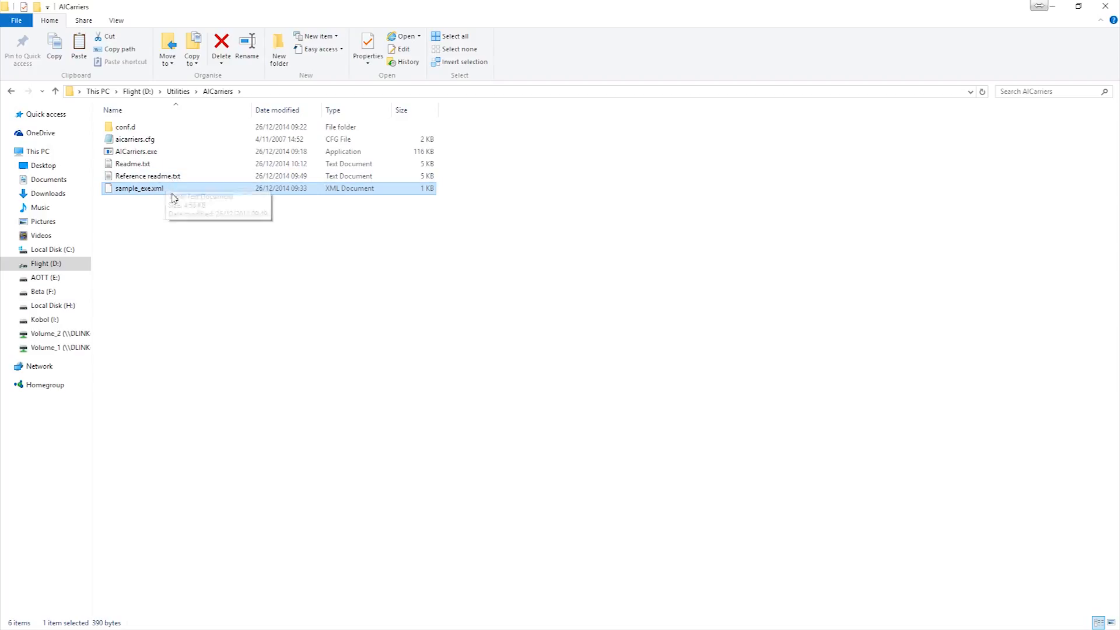
{"action": "right_click", "coordinate": [150, 190]}
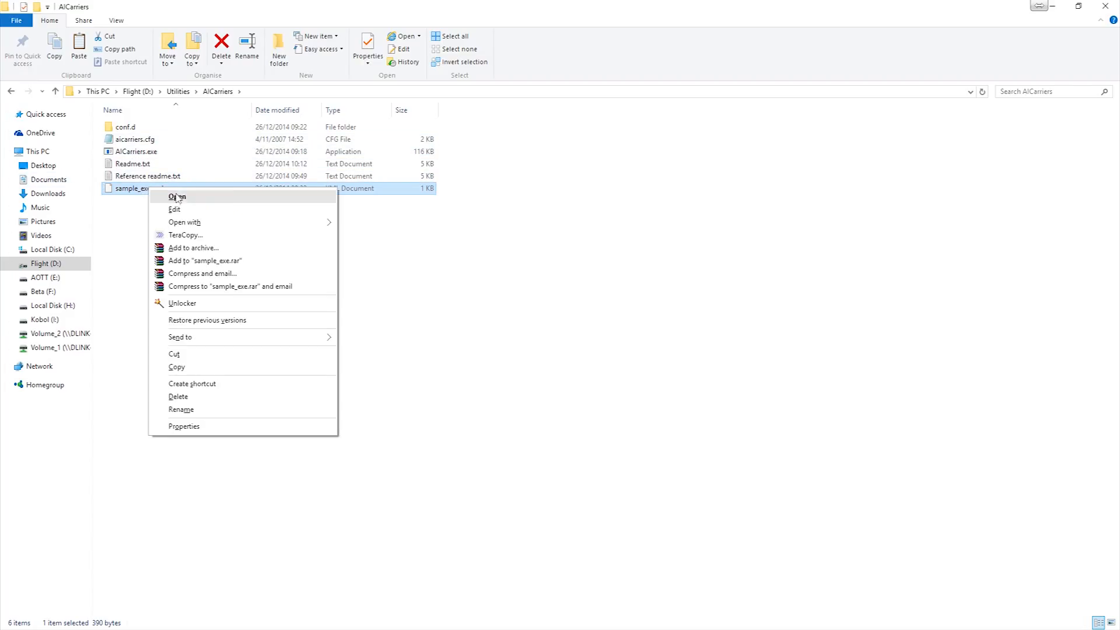
{"action": "mouse_move", "coordinate": [214, 224]}
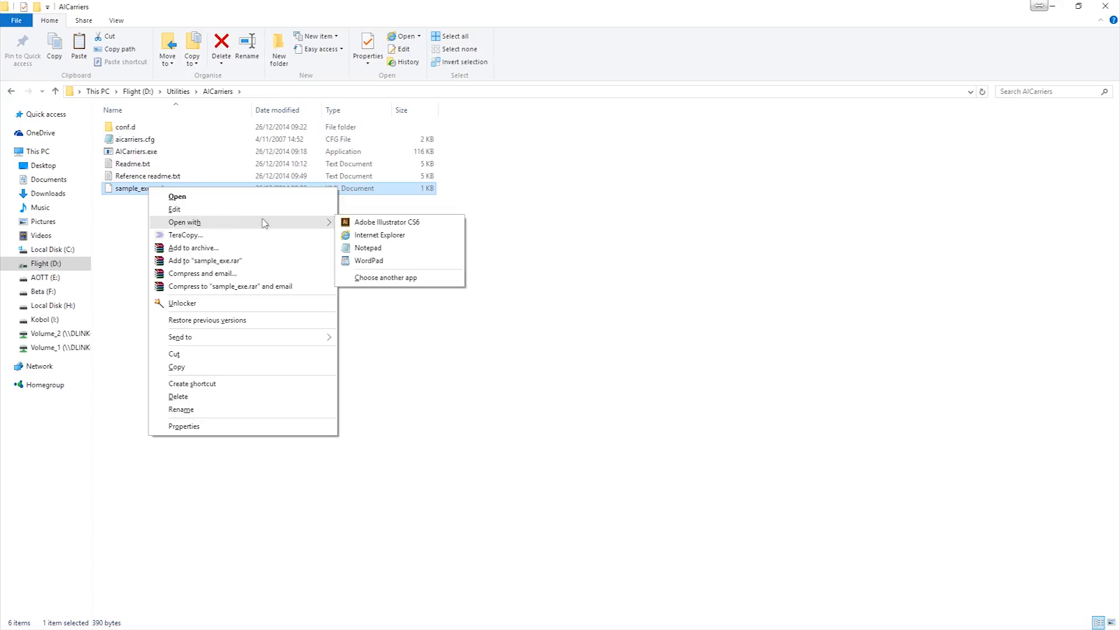
{"action": "left_click", "coordinate": [390, 252]}
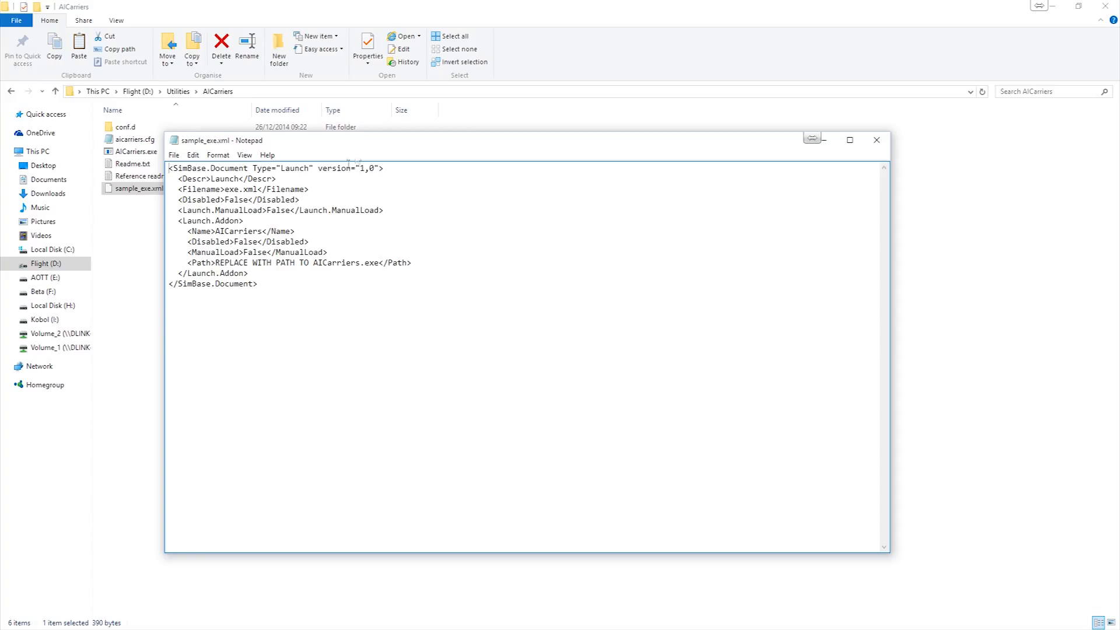
{"action": "left_click_drag", "start_coordinate": [372, 145], "coordinate": [496, 140]}
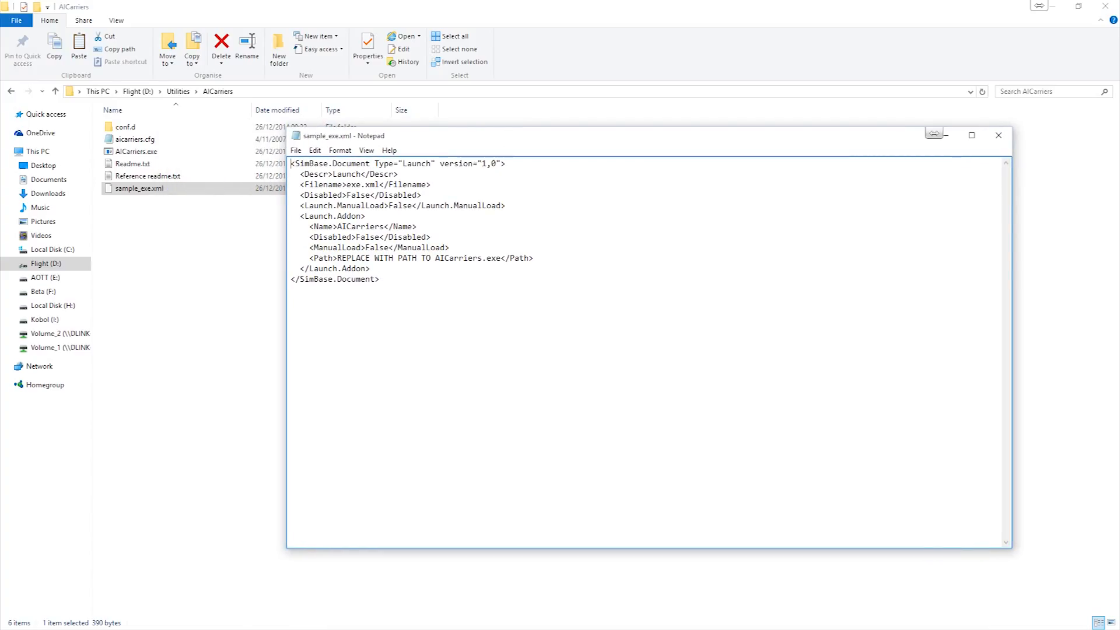
{"action": "left_click_drag", "start_coordinate": [497, 139], "coordinate": [560, 142]}
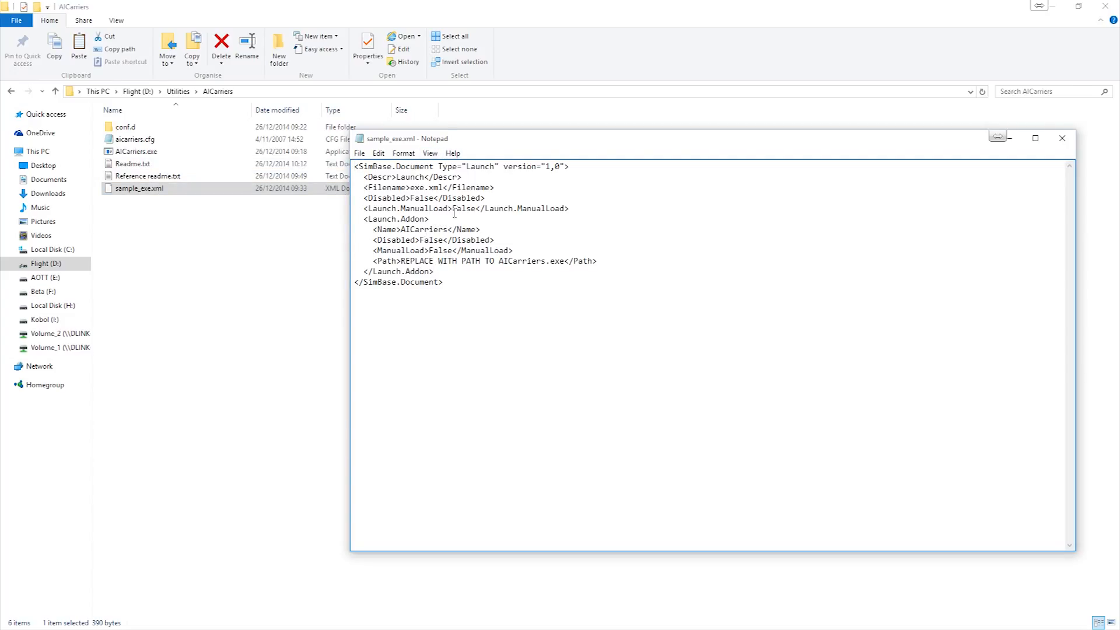
{"action": "left_click_drag", "start_coordinate": [514, 145], "coordinate": [1119, 175]}
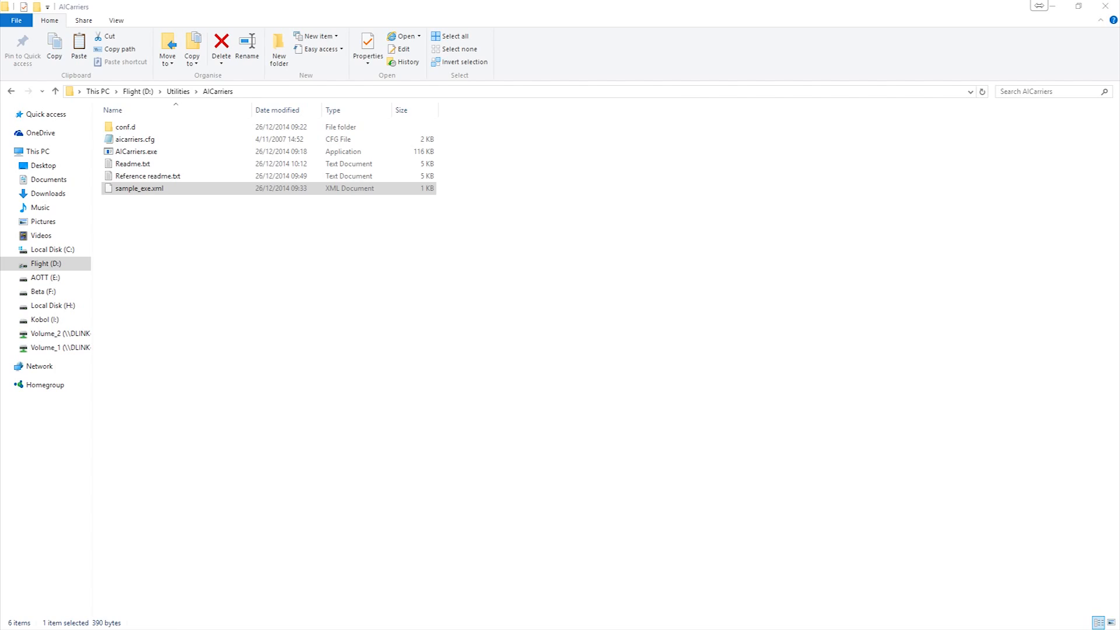
- Open a new File Explorer window and browse Local Disk (C:) to the AppData folder inside the user's profile folder
{"action": "key", "text": "super+e"}
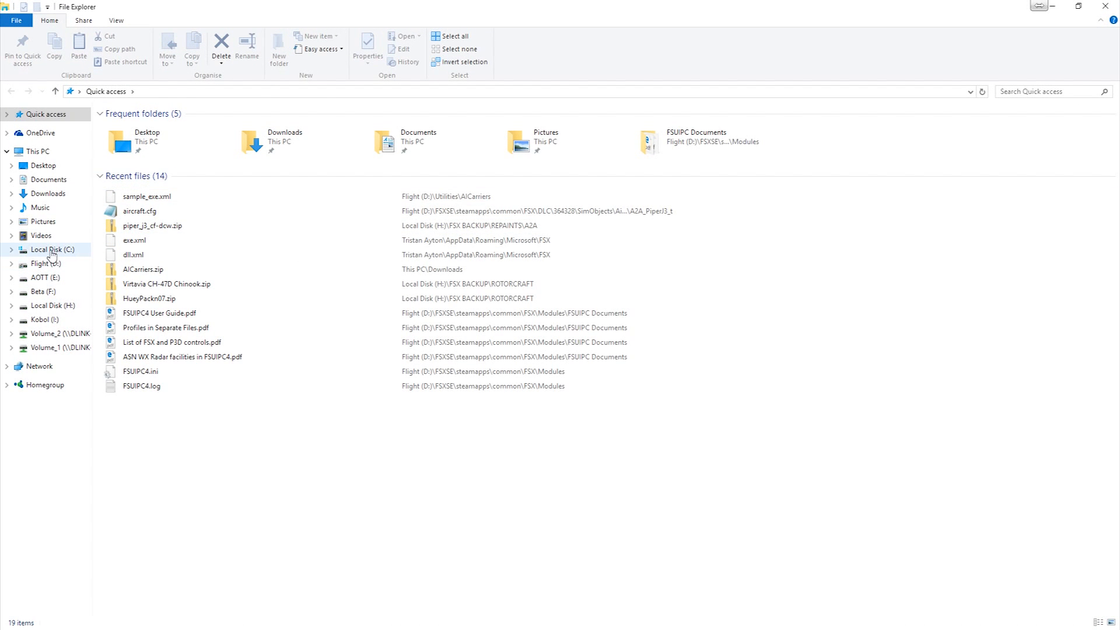
{"action": "left_click", "coordinate": [53, 250]}
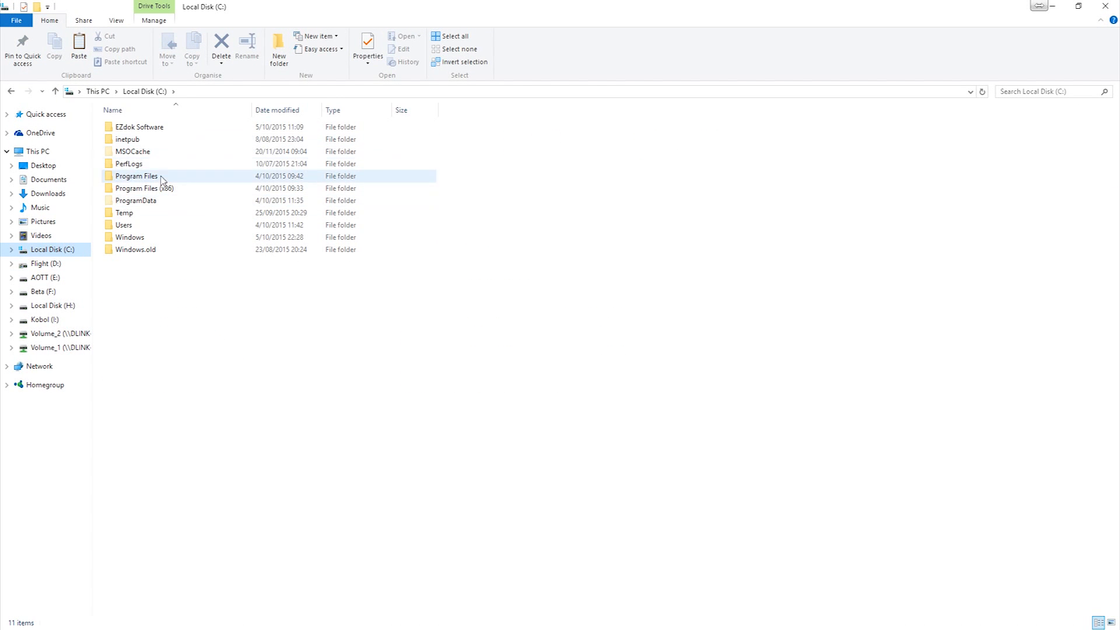
{"action": "double_click", "coordinate": [141, 228]}
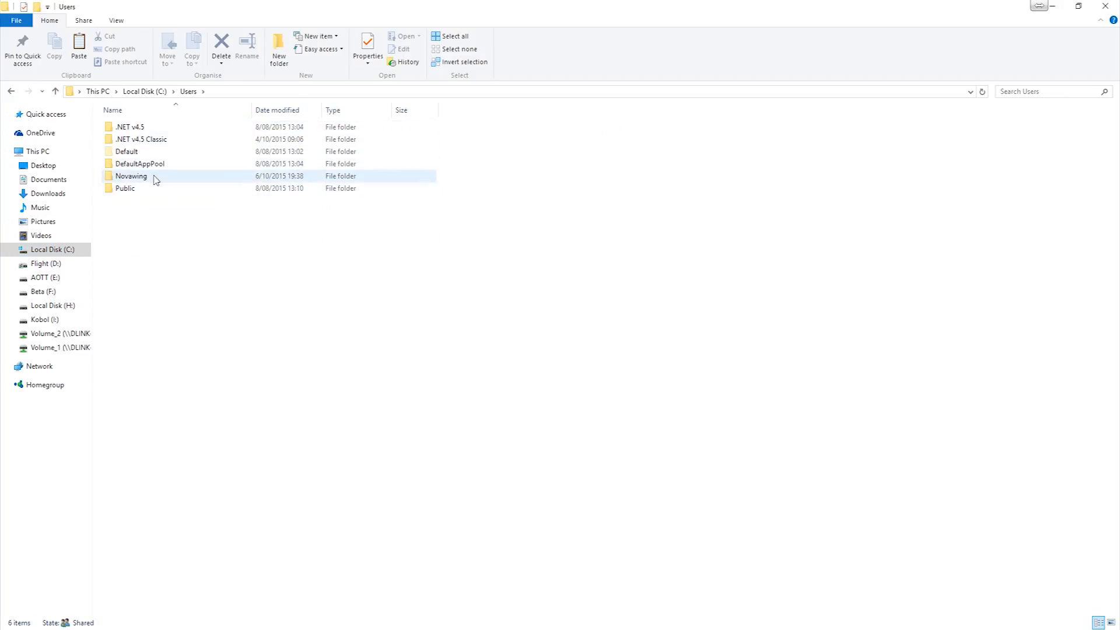
{"action": "left_click", "coordinate": [156, 178]}
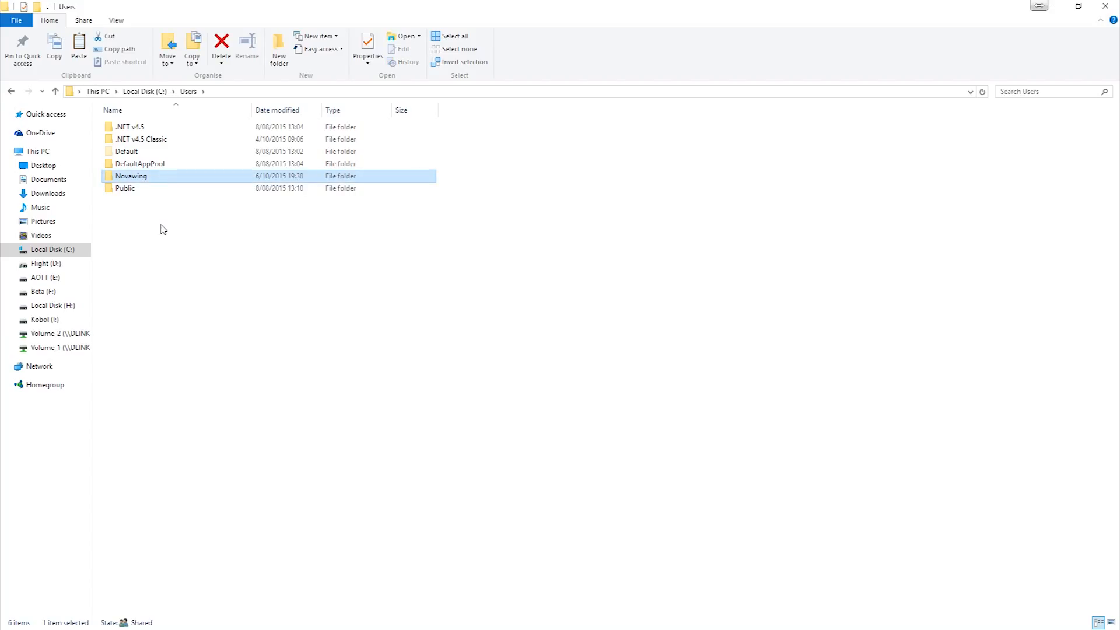
{"action": "double_click", "coordinate": [155, 178]}
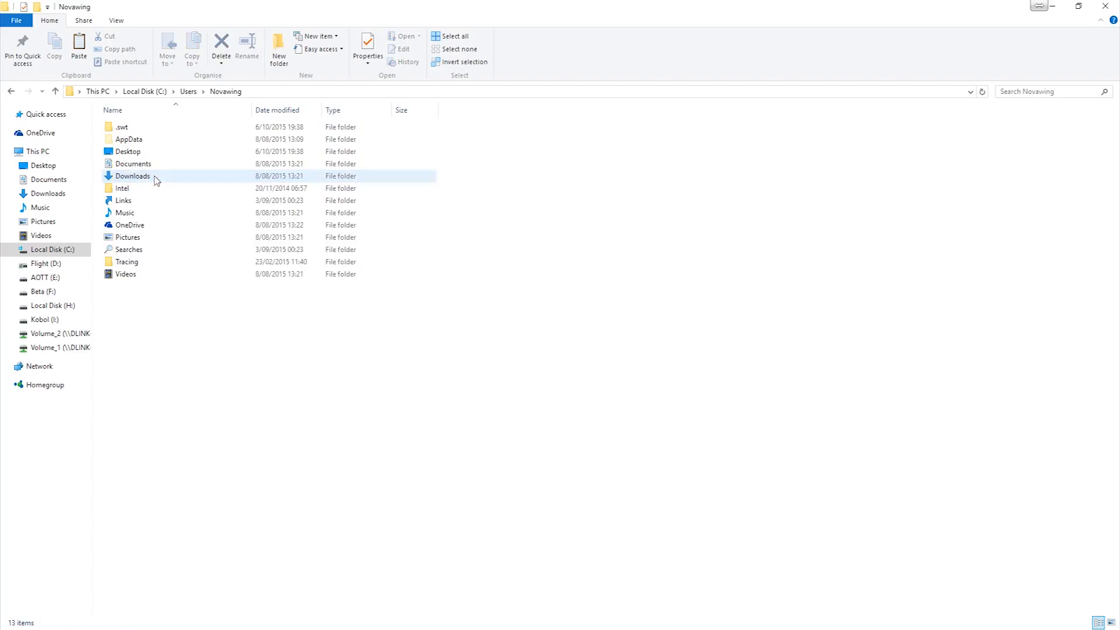
{"action": "double_click", "coordinate": [155, 141]}
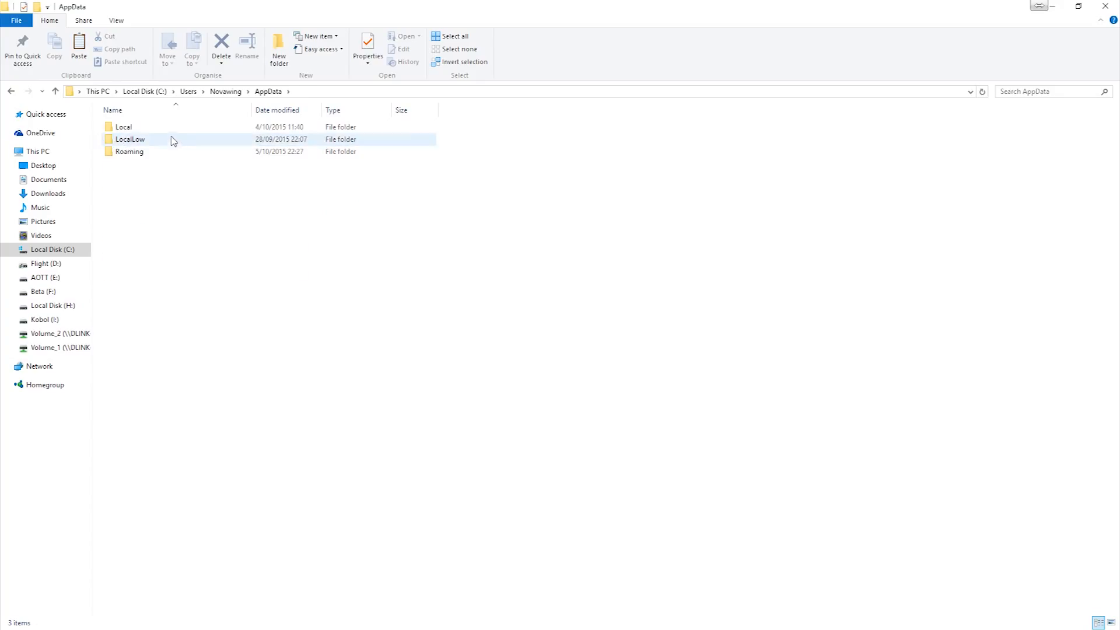
{"action": "key", "text": "BackSpace"}
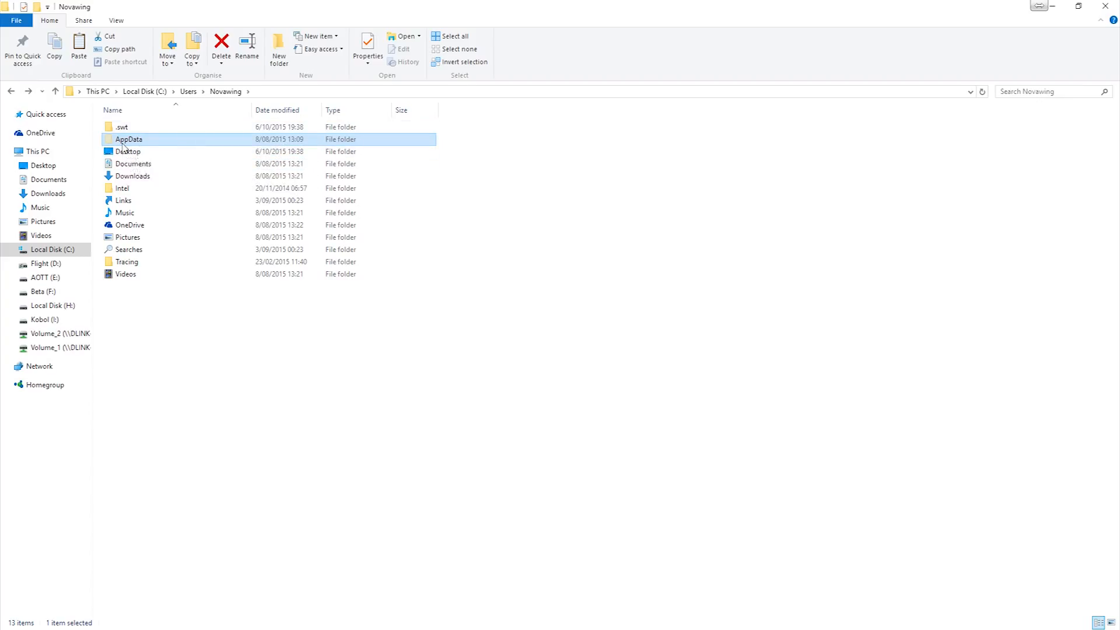
{"action": "key", "text": "Return"}
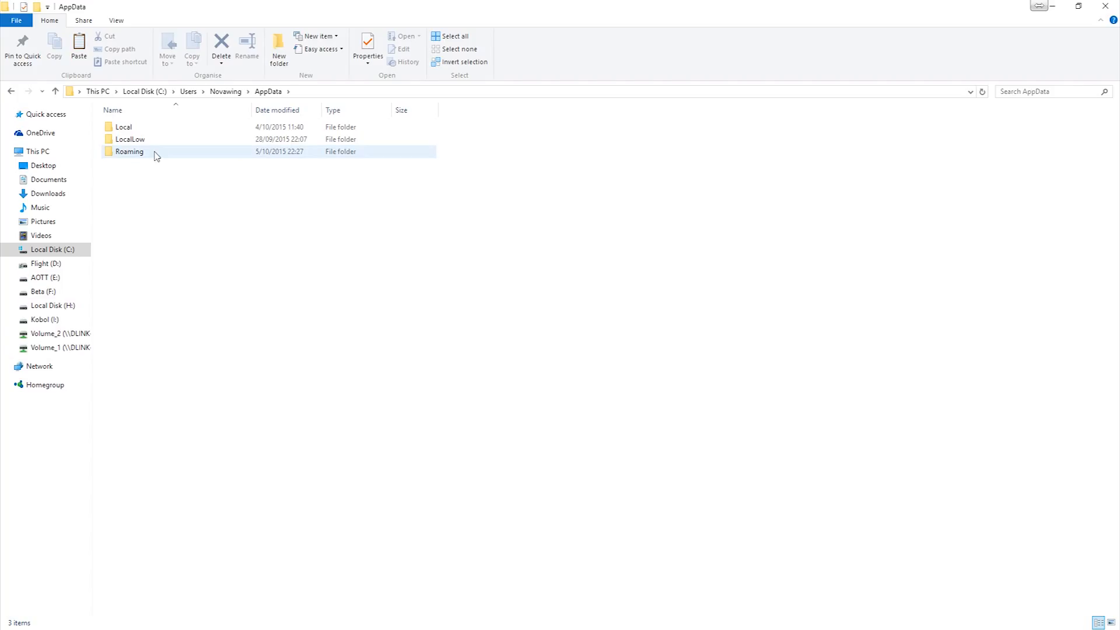
- Go from AppData through Roaming and Microsoft into the FSX folder
{"action": "mouse_move", "coordinate": [156, 155]}
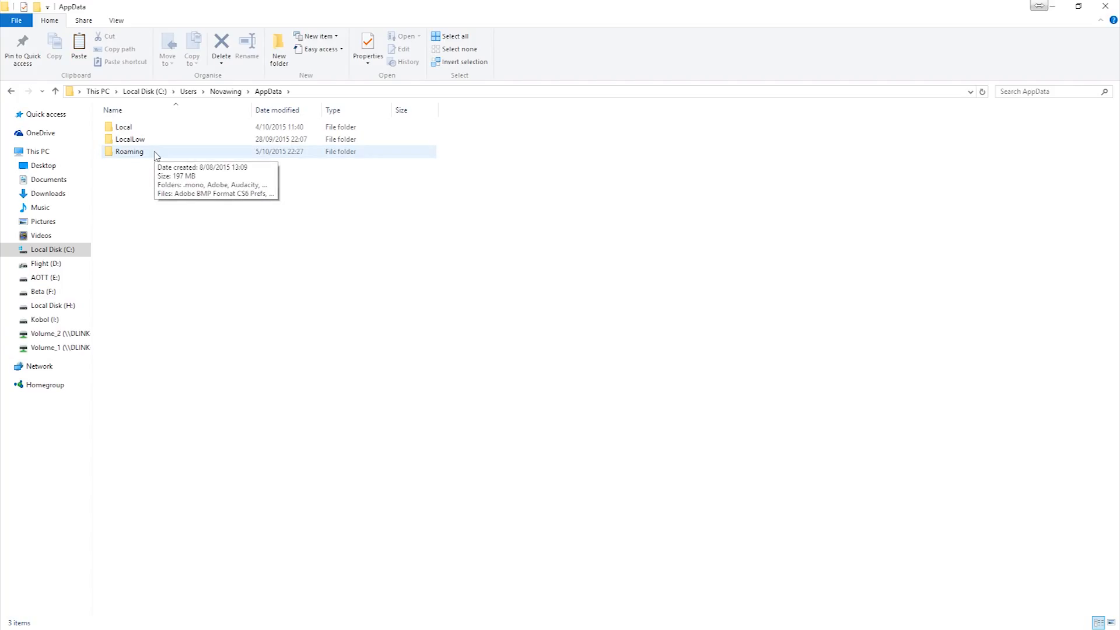
{"action": "double_click", "coordinate": [155, 153]}
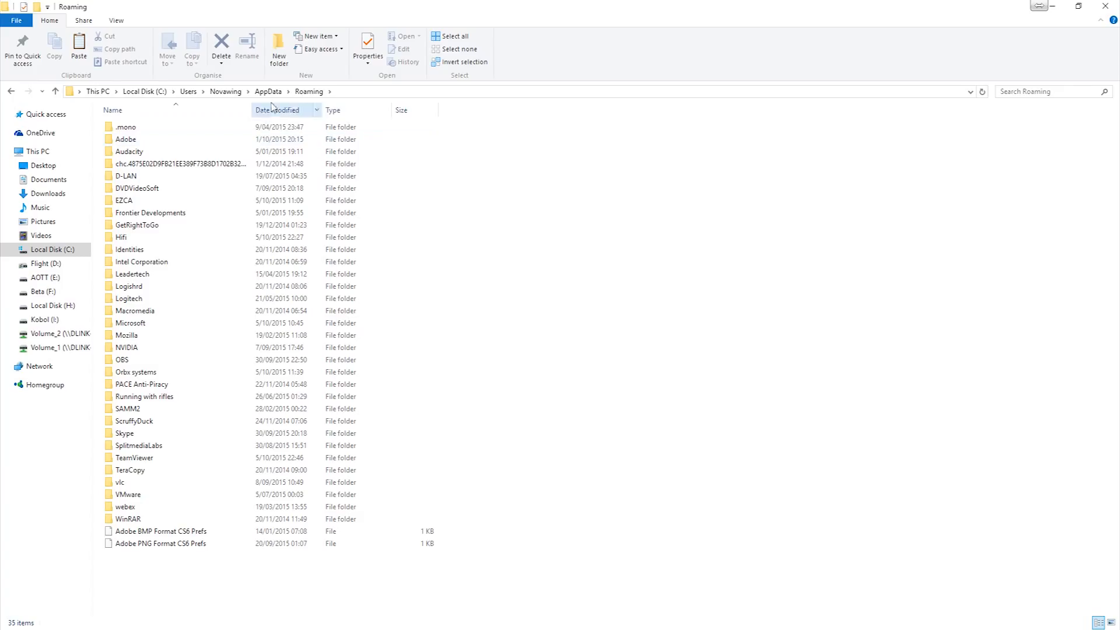
{"action": "double_click", "coordinate": [133, 326]}
{"action": "mouse_move", "coordinate": [143, 240]}
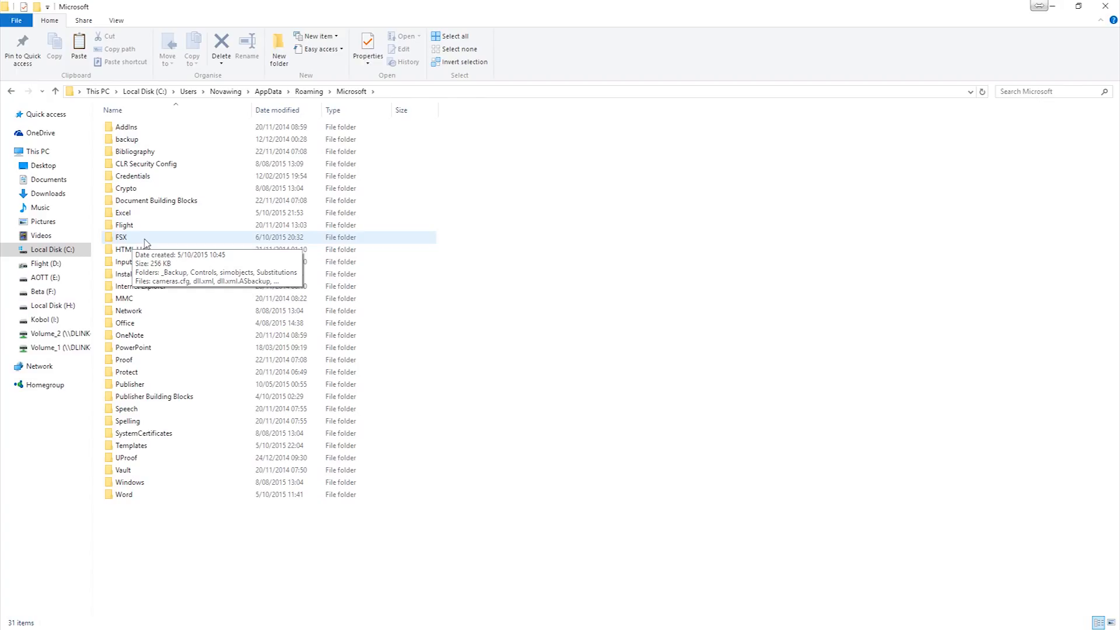
{"action": "double_click", "coordinate": [145, 239]}
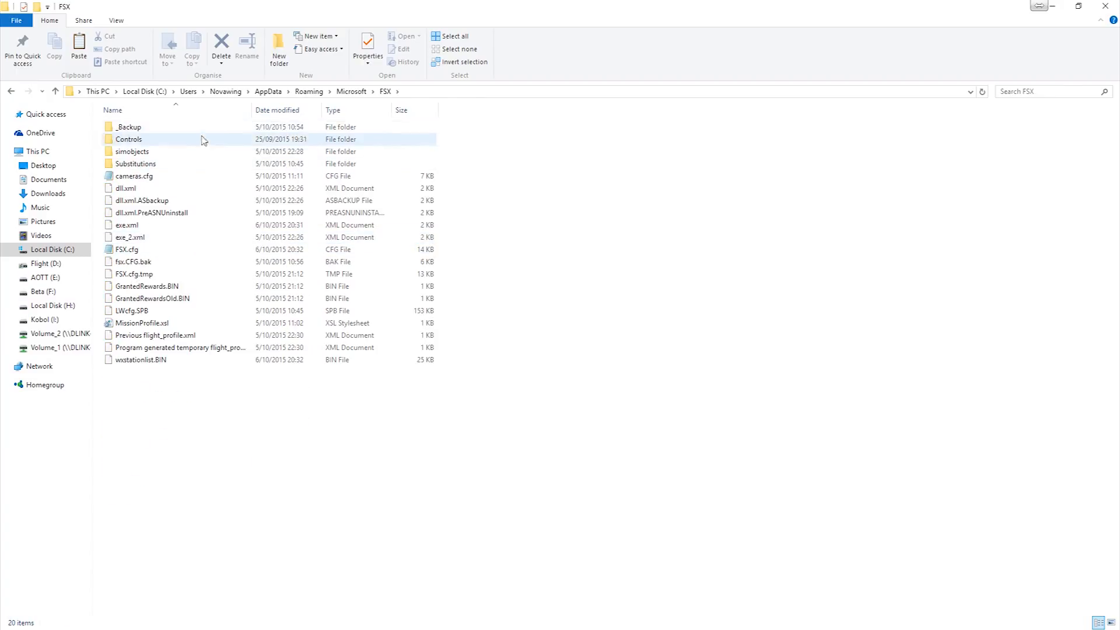
- Duplicate exe.xml within the FSX folder as a backup copy and delete that new copy, exe_3.xml
{"action": "right_click", "coordinate": [146, 229]}
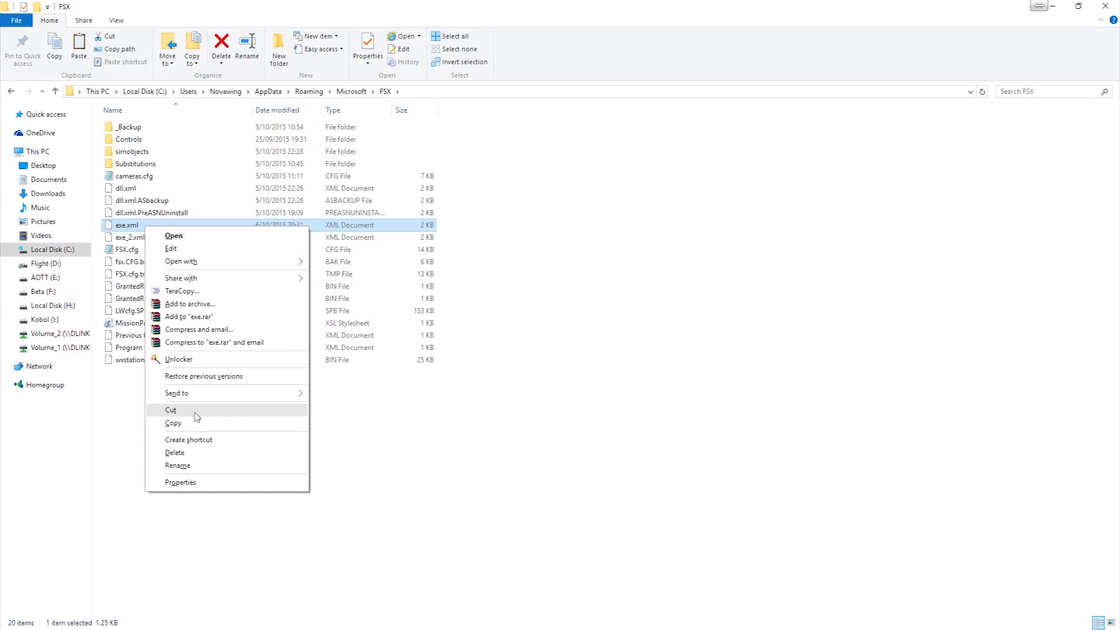
{"action": "left_click", "coordinate": [174, 423]}
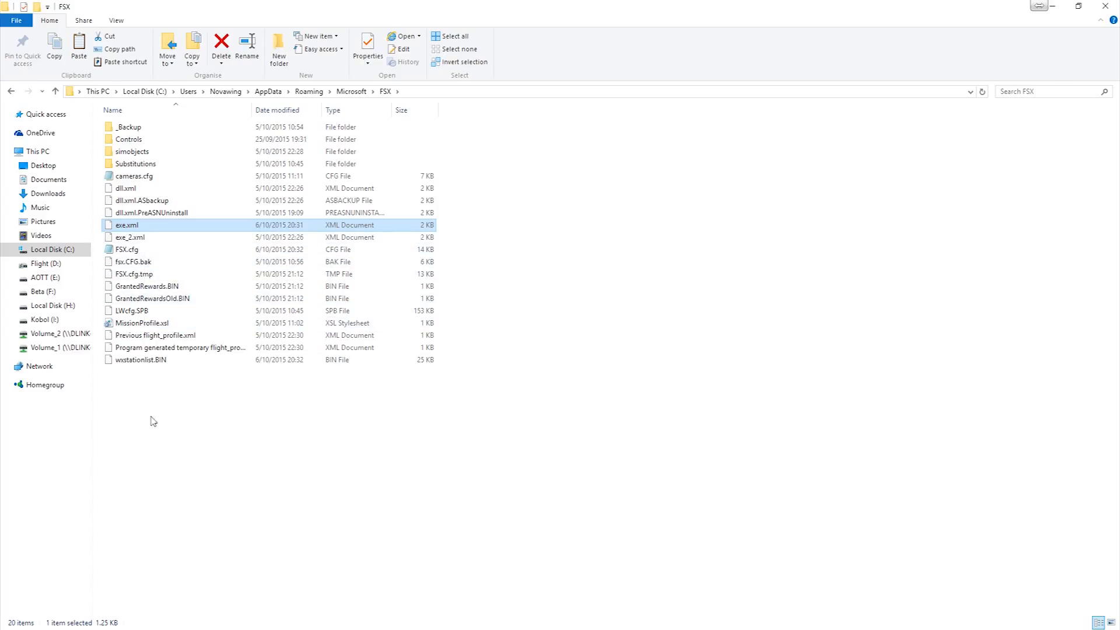
{"action": "right_click", "coordinate": [146, 386]}
{"action": "left_click", "coordinate": [197, 467]}
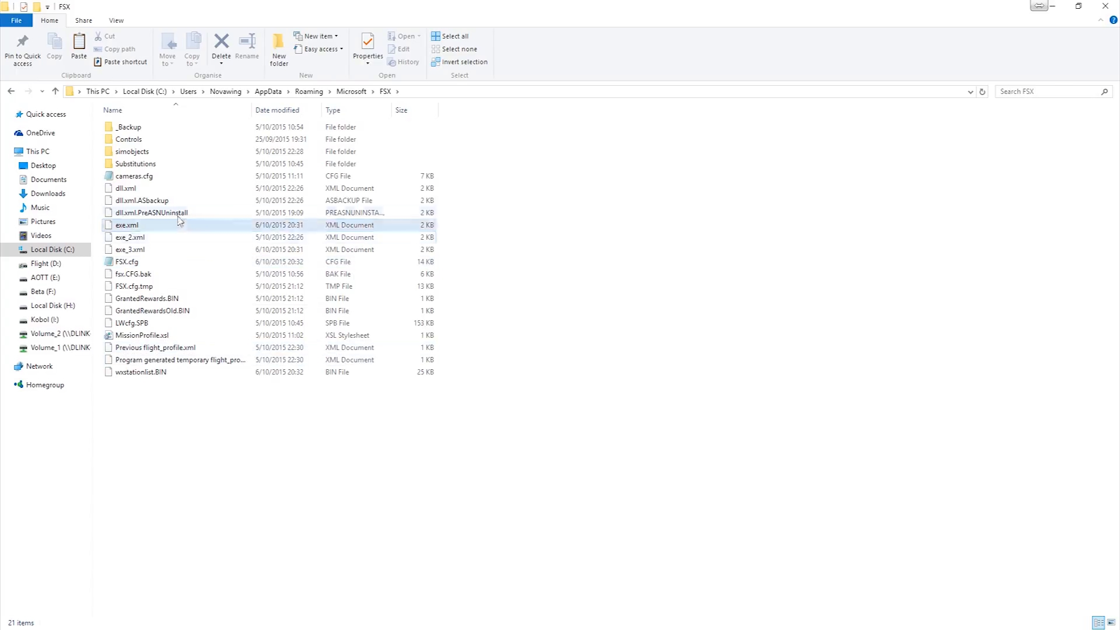
{"action": "left_click", "coordinate": [140, 249]}
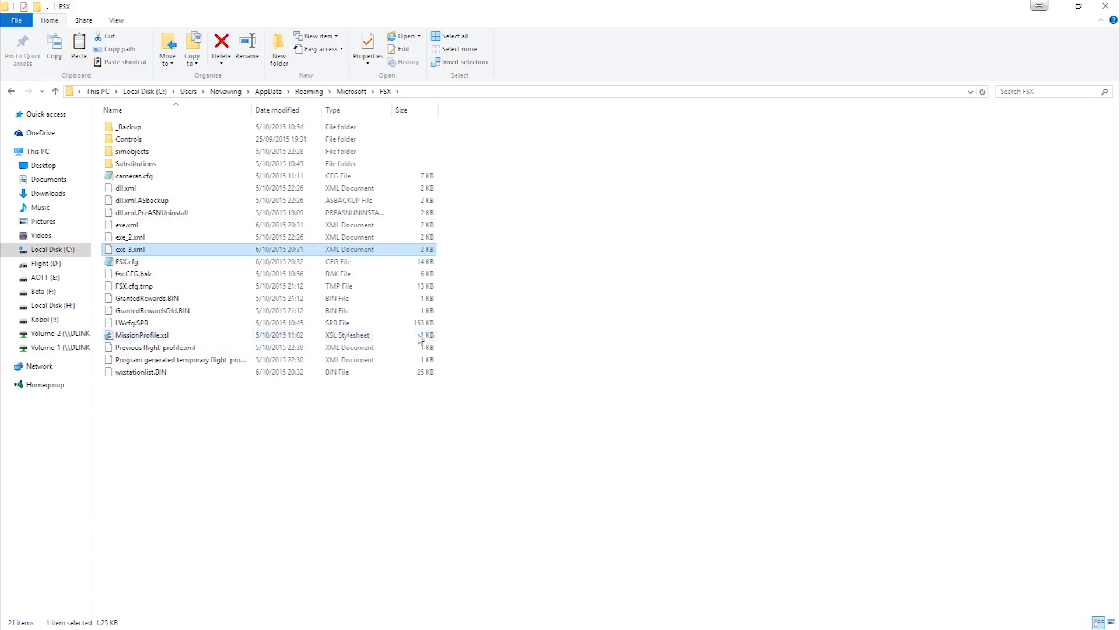
{"action": "key", "text": "Delete"}
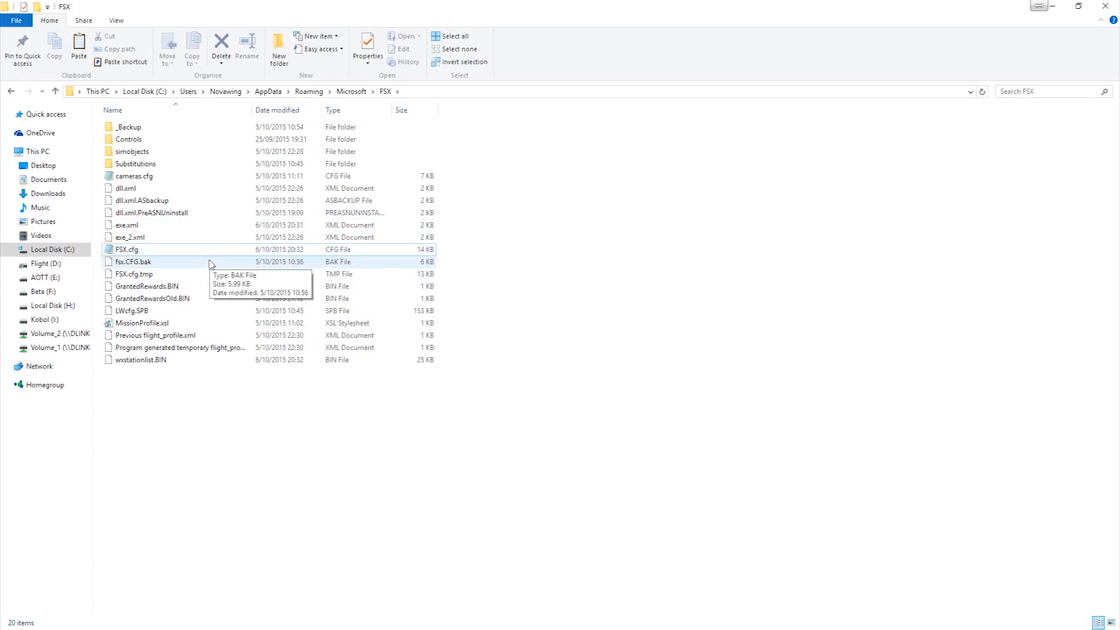
- Open exe.xml from the FSX folder in Notepad
{"action": "double_click", "coordinate": [164, 227]}
{"action": "left_click", "coordinate": [163, 229]}
{"action": "right_click", "coordinate": [162, 231]}
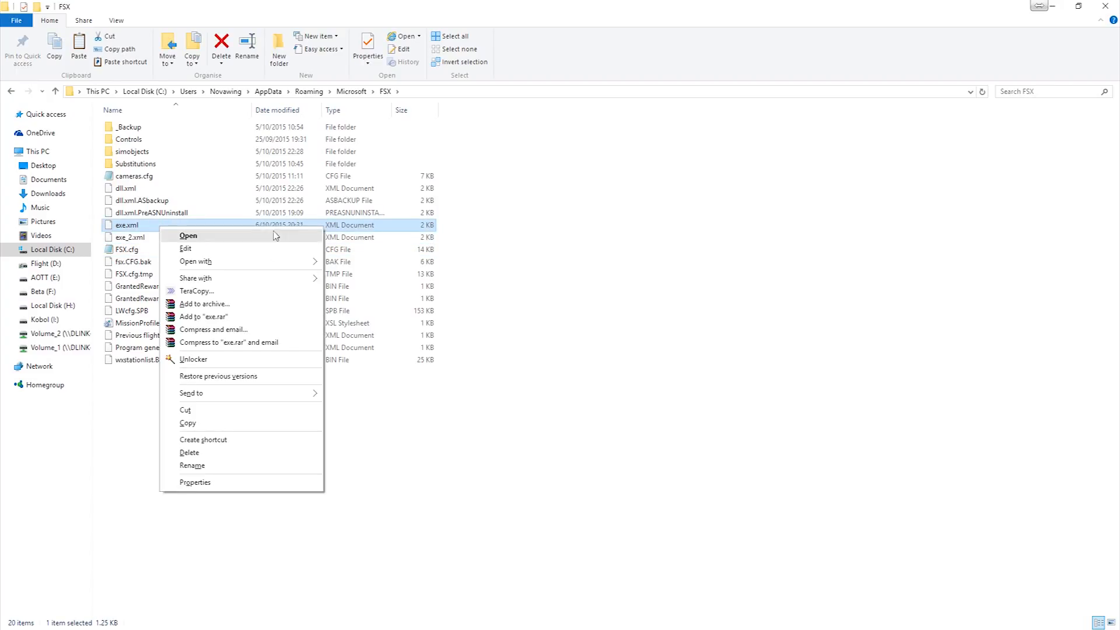
{"action": "mouse_move", "coordinate": [264, 265]}
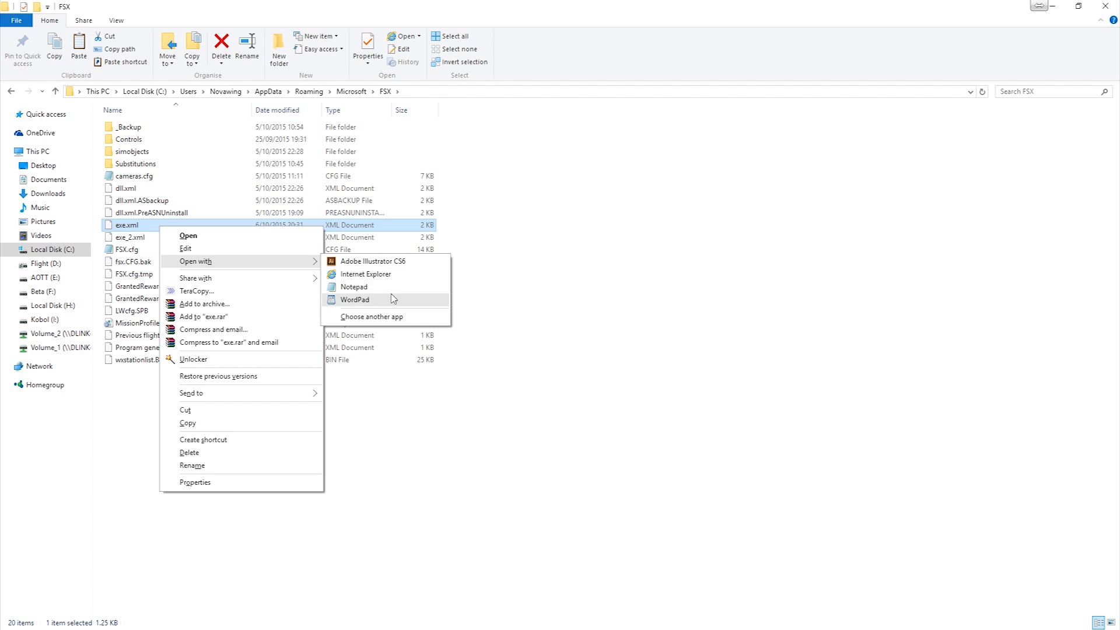
{"action": "left_click", "coordinate": [374, 288]}
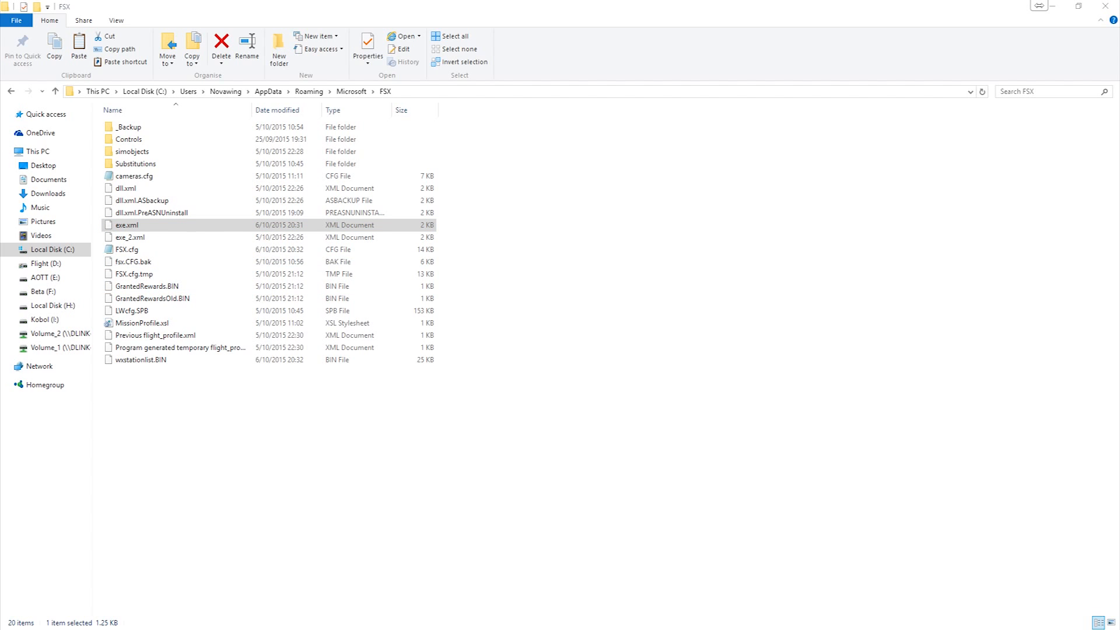
- Arrange the exe.xml and sample_exe.xml Notepad windows side by side, each filling half of the screen
{"action": "left_click_drag", "start_coordinate": [415, 123], "coordinate": [0, 102]}
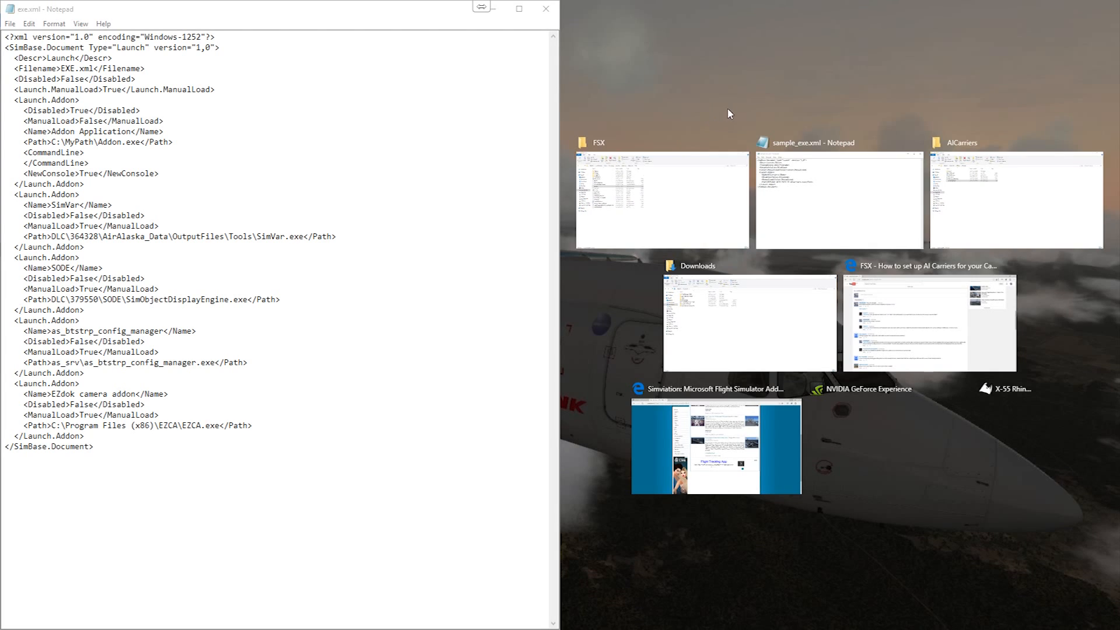
{"action": "left_click", "coordinate": [728, 109]}
{"action": "left_click_drag", "start_coordinate": [1119, 120], "coordinate": [279, 84]}
{"action": "left_click_drag", "start_coordinate": [424, 89], "coordinate": [1118, 110]}
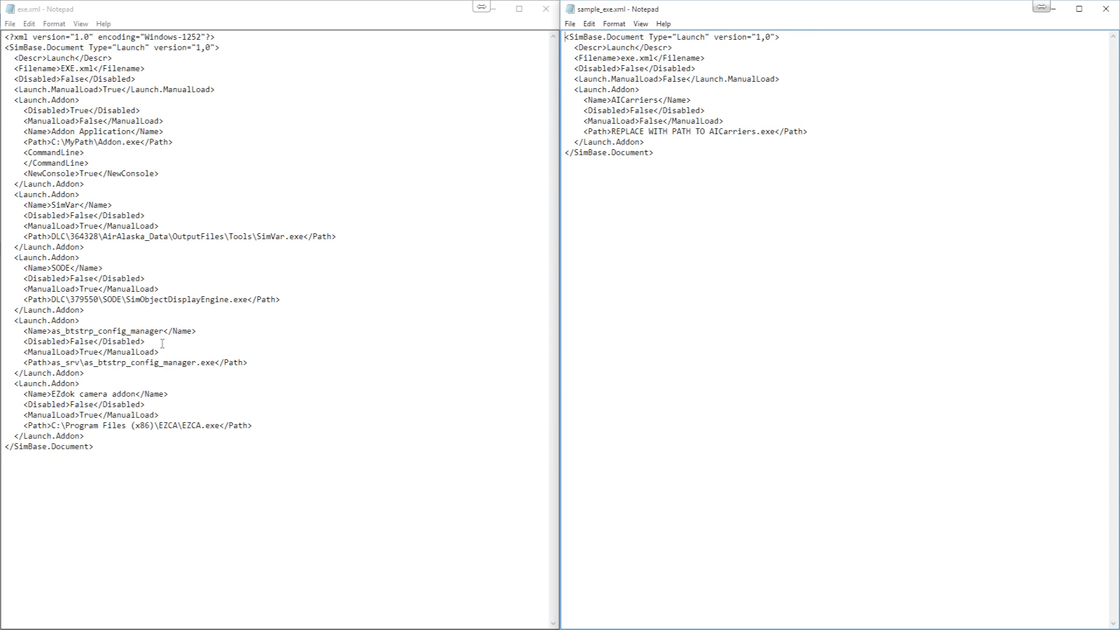
- Insert a blank line in exe.xml between the last </Launch.Addon> tag and the closing </SimBase.Document> tag
{"action": "left_click", "coordinate": [99, 436]}
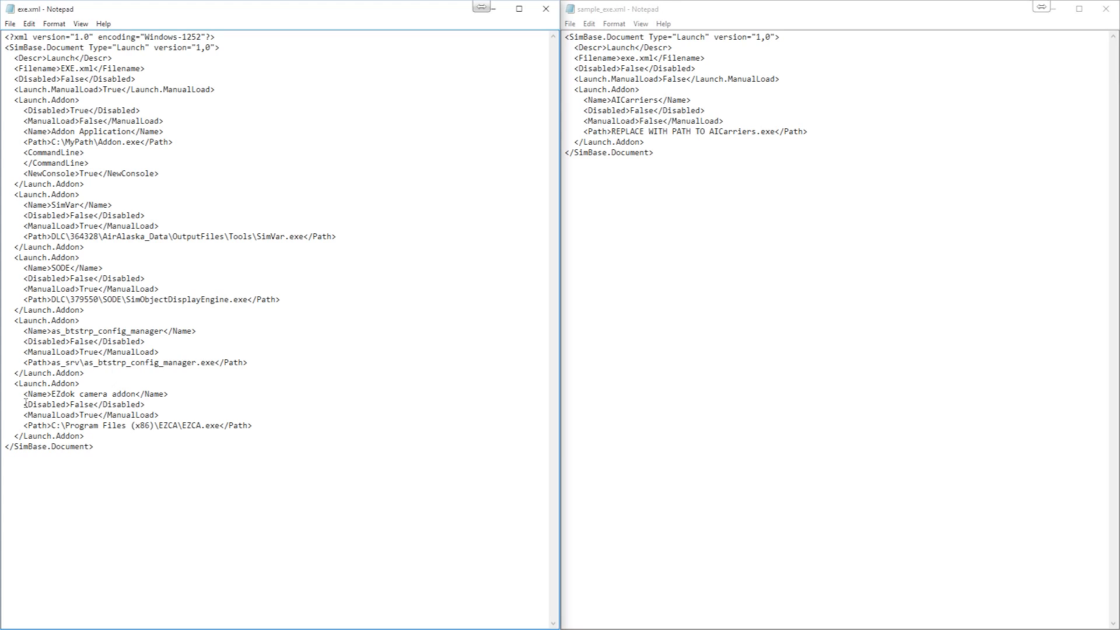
{"action": "left_click_drag", "start_coordinate": [83, 436], "coordinate": [22, 425]}
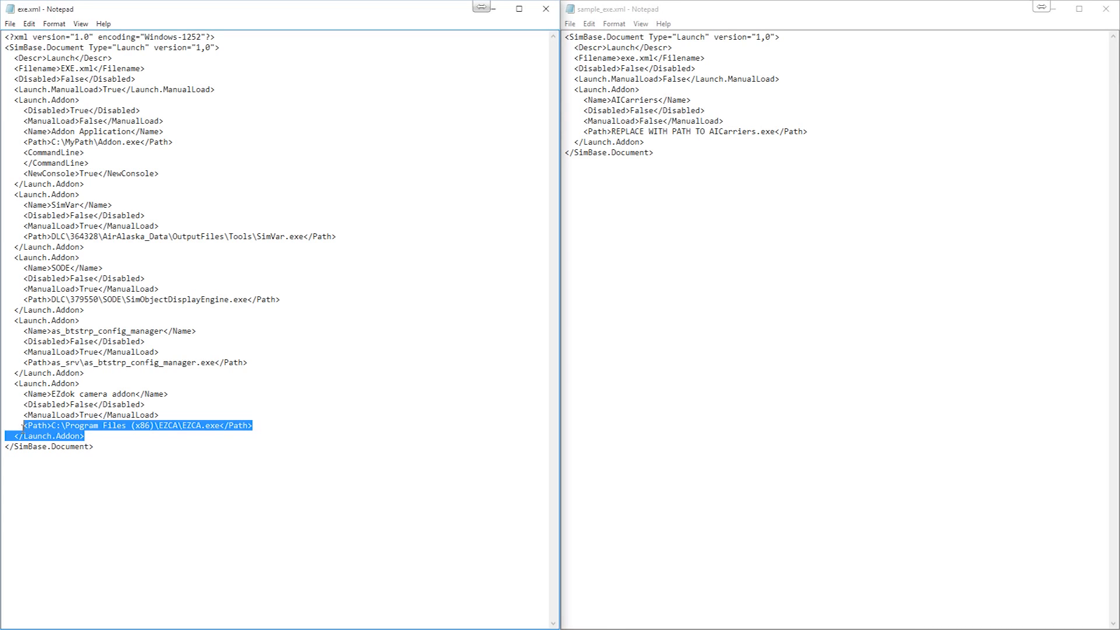
{"action": "left_click", "coordinate": [25, 437]}
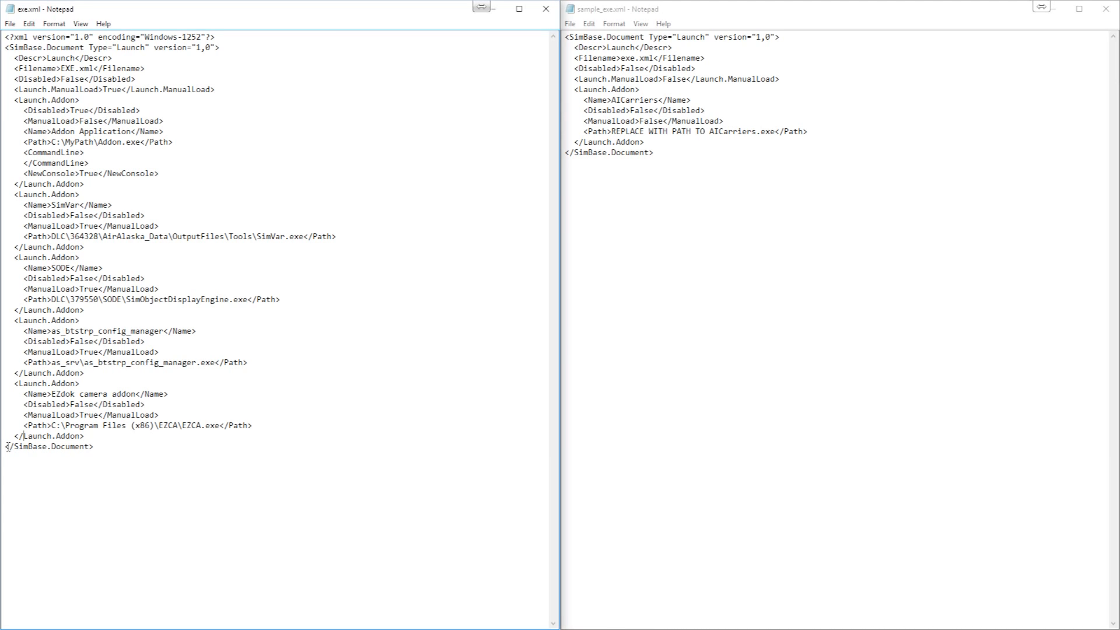
{"action": "mouse_move", "coordinate": [89, 437]}
{"action": "left_mouse_down"}
{"action": "mouse_move", "coordinate": [20, 435]}
{"action": "mouse_move", "coordinate": [95, 448]}
{"action": "left_mouse_up"}
{"action": "left_click", "coordinate": [17, 453]}
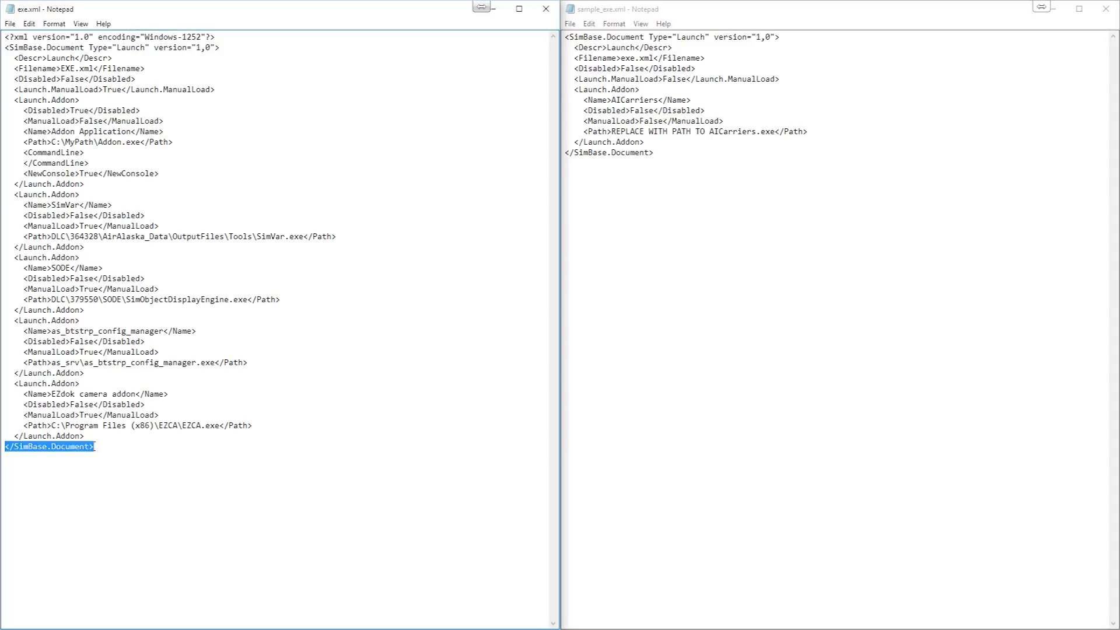
{"action": "left_click", "coordinate": [84, 435]}
{"action": "key", "text": "Return"}
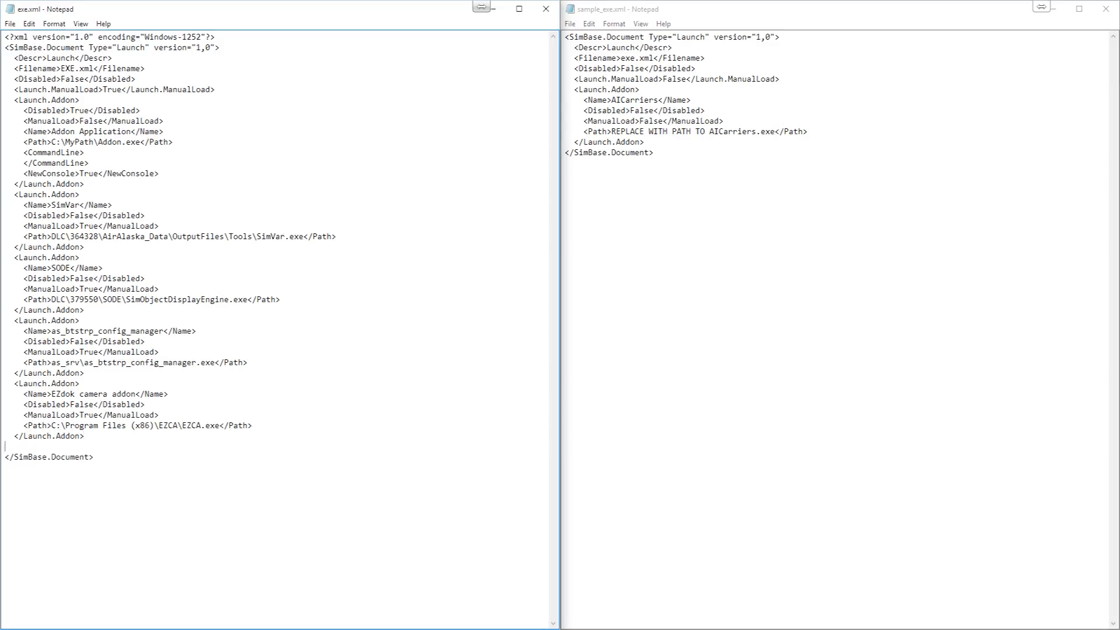
- Copy the AICarriers Launch.Addon block from sample_exe.xml and paste it on the blank line above </SimBase.Document> in exe.xml
{"action": "left_click", "coordinate": [653, 111]}
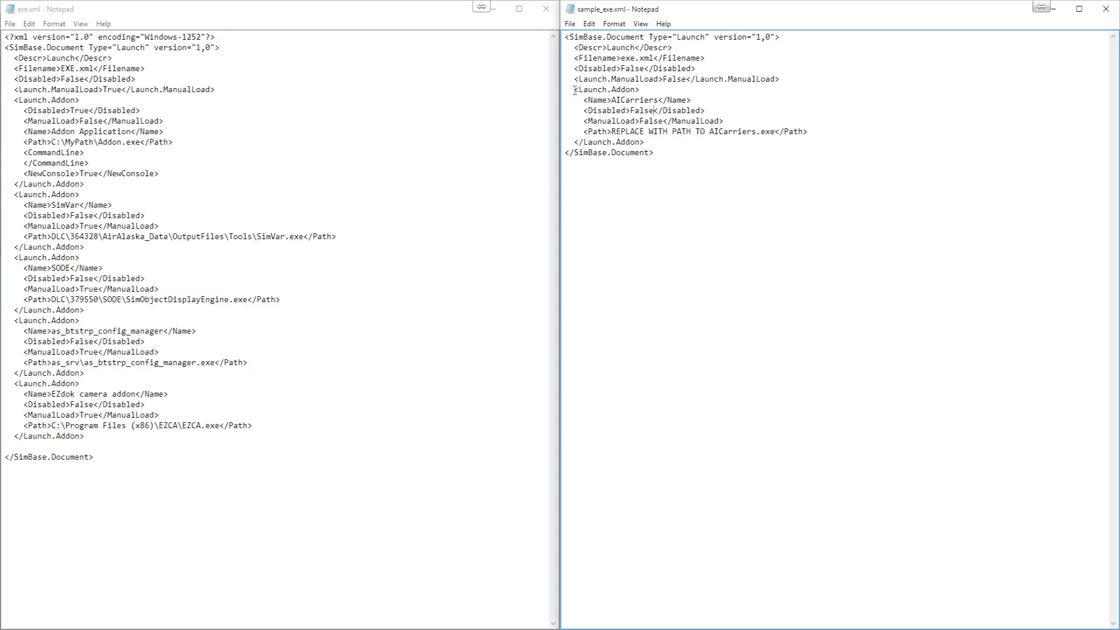
{"action": "left_click_drag", "start_coordinate": [575, 90], "coordinate": [646, 132]}
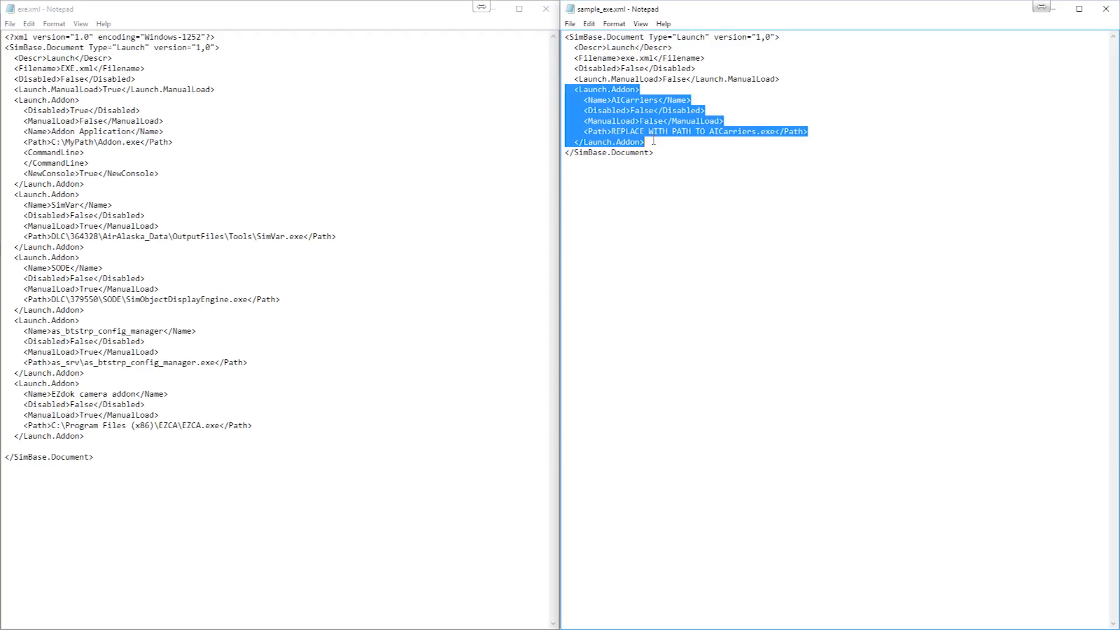
{"action": "right_click", "coordinate": [647, 139]}
{"action": "left_click", "coordinate": [666, 160]}
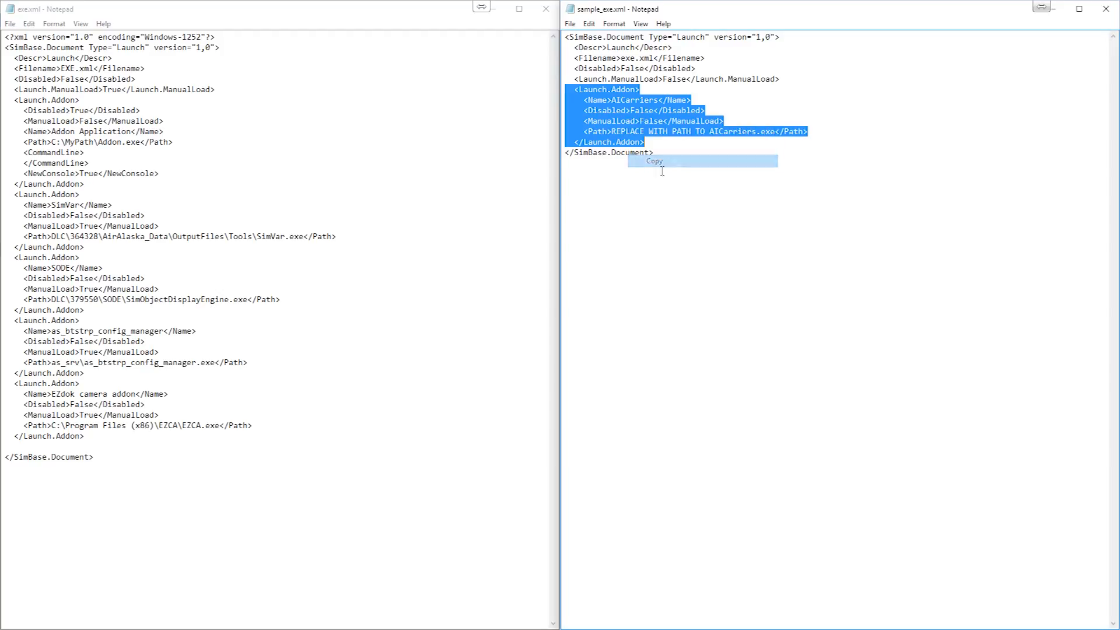
{"action": "left_click", "coordinate": [30, 449]}
{"action": "right_click", "coordinate": [24, 448]}
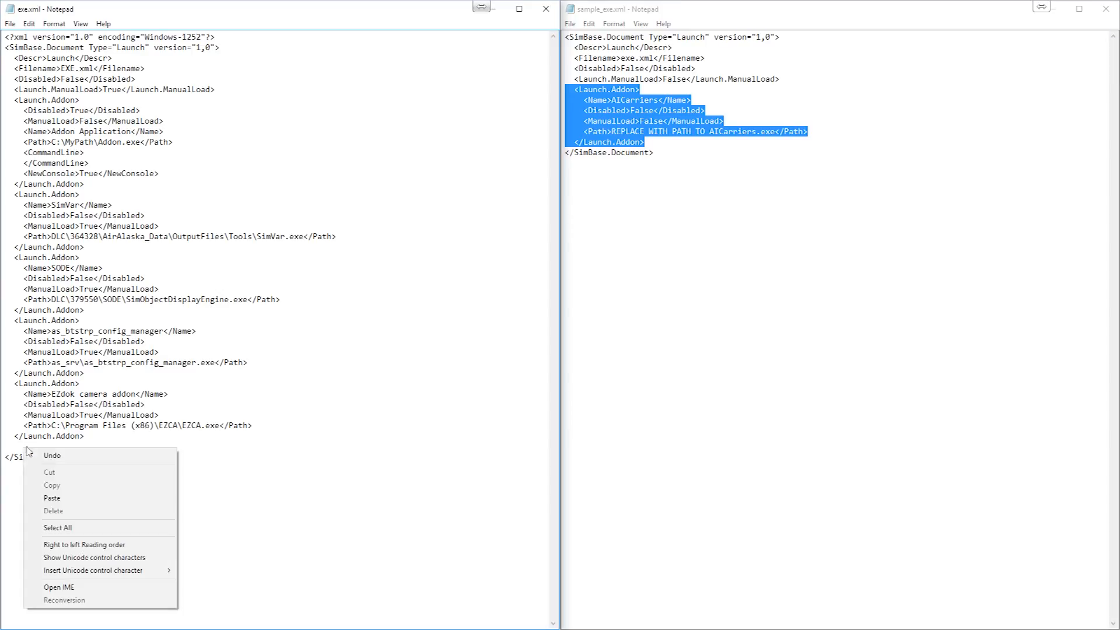
{"action": "left_click", "coordinate": [80, 499]}
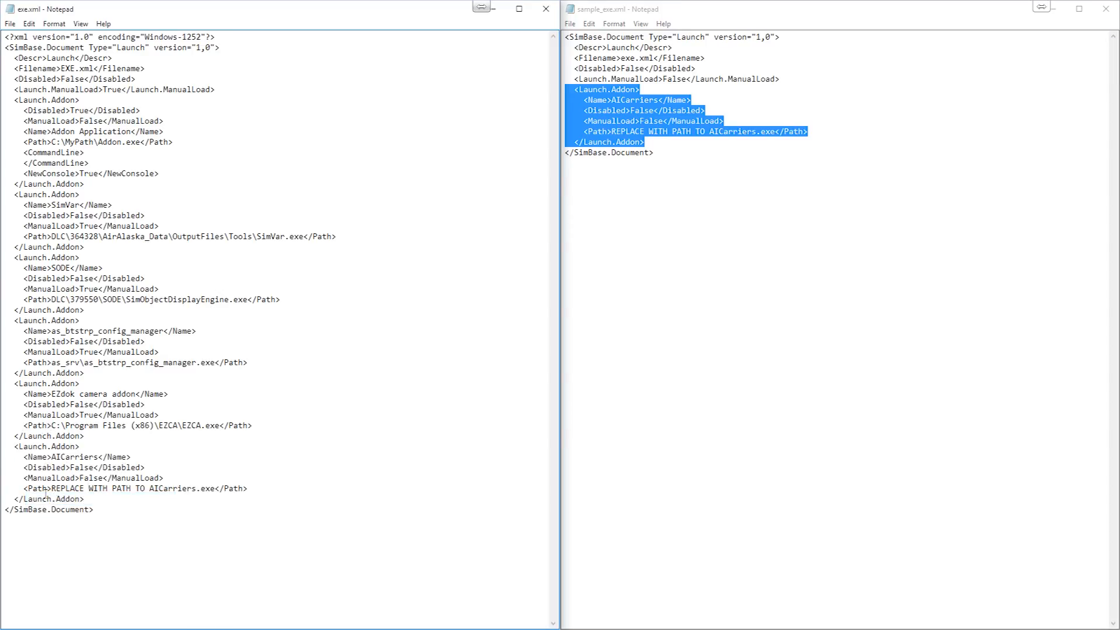
- Copy the full path of the AICarriers folder, D:\Utilities\AICarriers, from its File Explorer window
{"action": "left_click_drag", "start_coordinate": [51, 488], "coordinate": [213, 488]}
{"action": "left_click", "coordinate": [221, 458]}
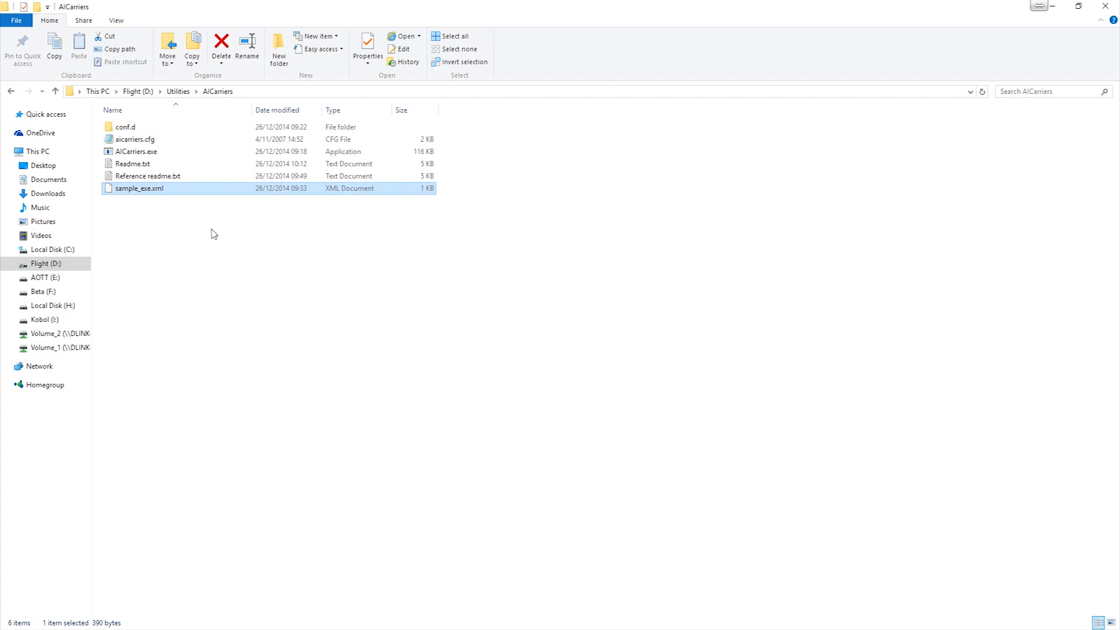
{"action": "left_click", "coordinate": [211, 231]}
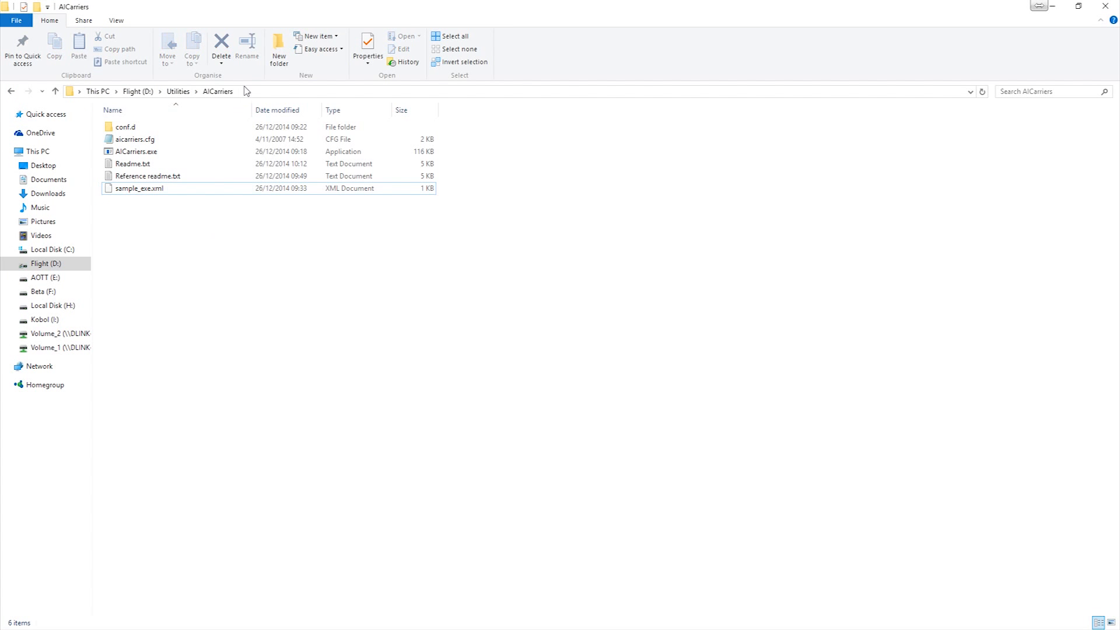
{"action": "left_click", "coordinate": [255, 93]}
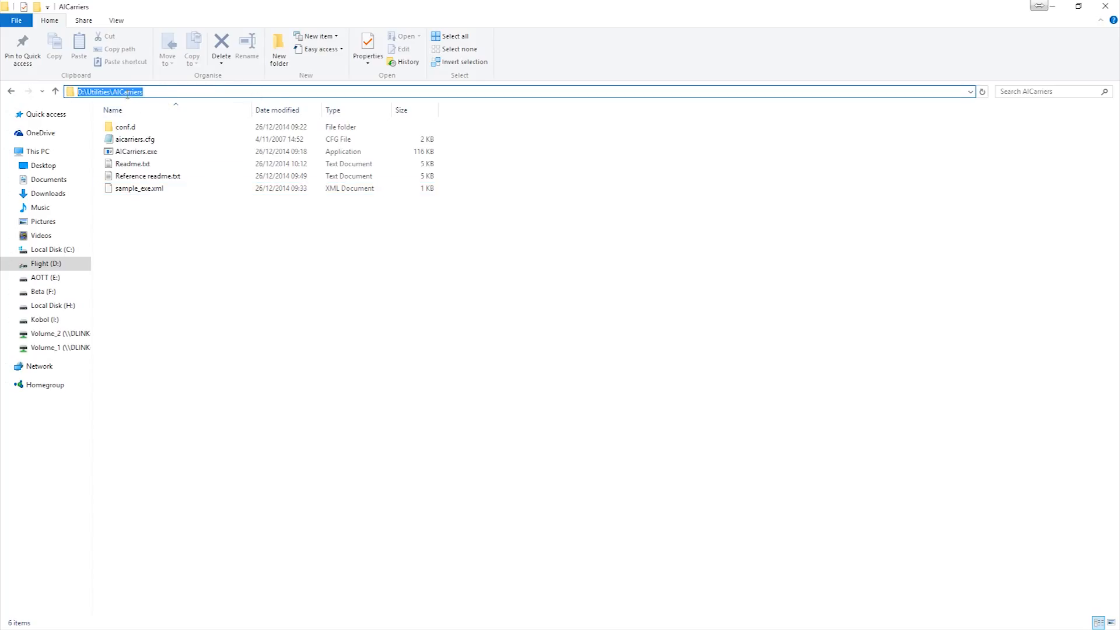
{"action": "right_click", "coordinate": [127, 93]}
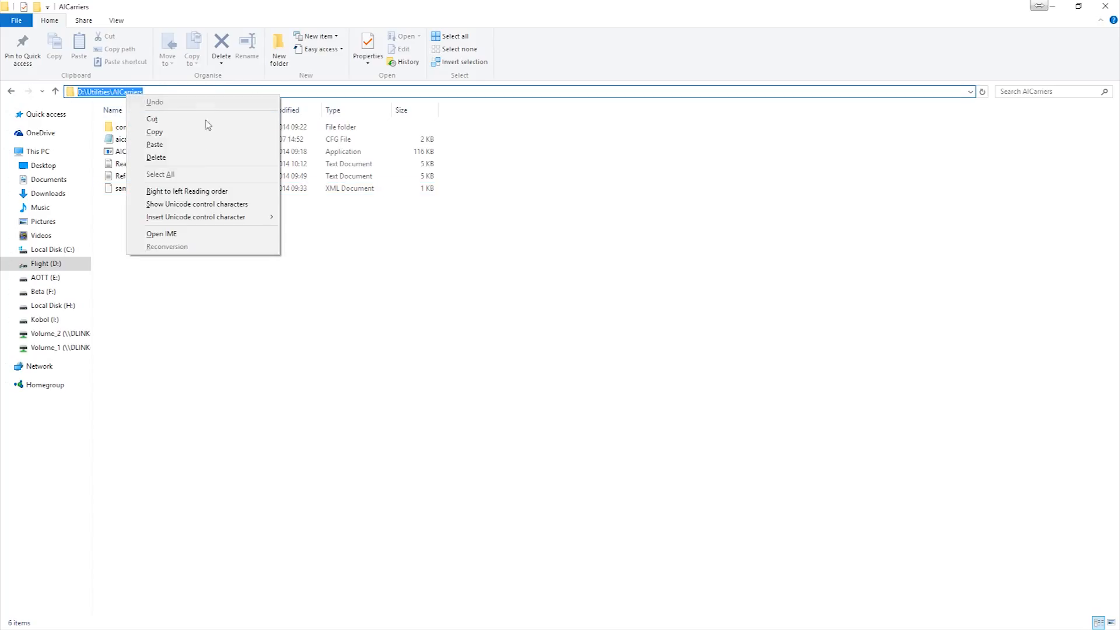
{"action": "left_click", "coordinate": [178, 135]}
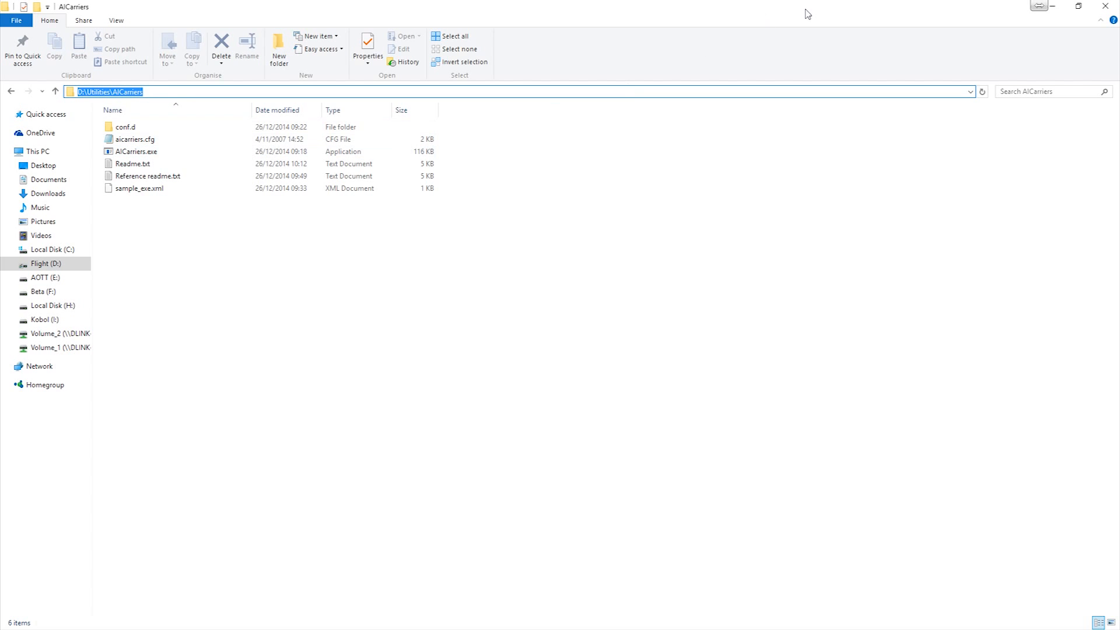
{"action": "left_click", "coordinate": [1053, 7]}
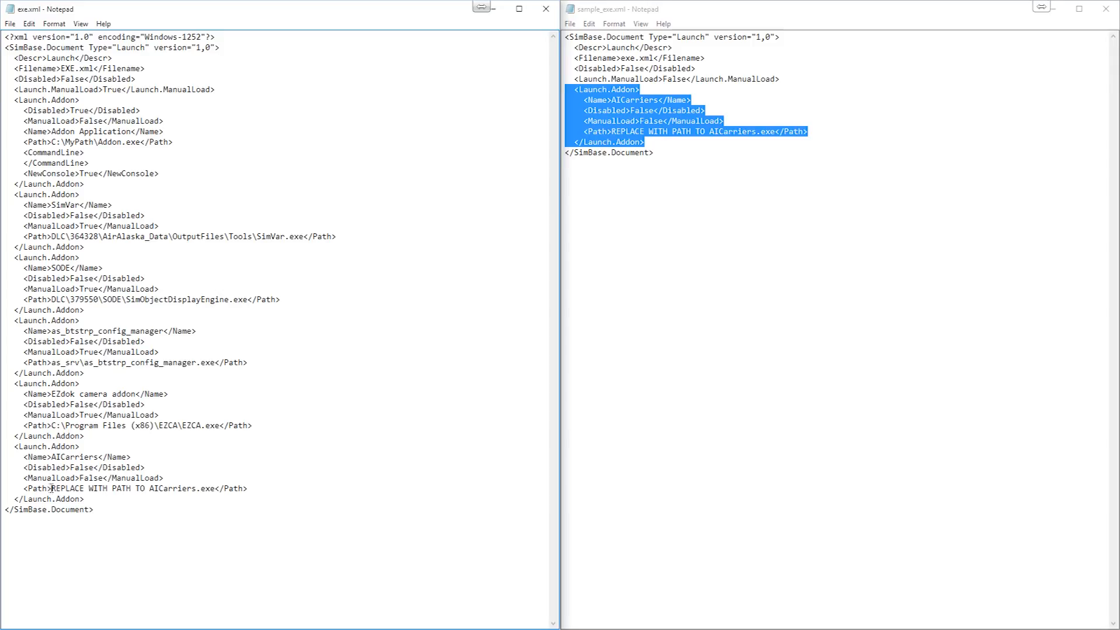
- In exe.xml, replace the text "REPLACE WITH PATH TO" before AICarriers.exe with the copied path D:\Utilities\AICarriers followed by a backslash
{"action": "left_click_drag", "start_coordinate": [51, 489], "coordinate": [138, 490]}
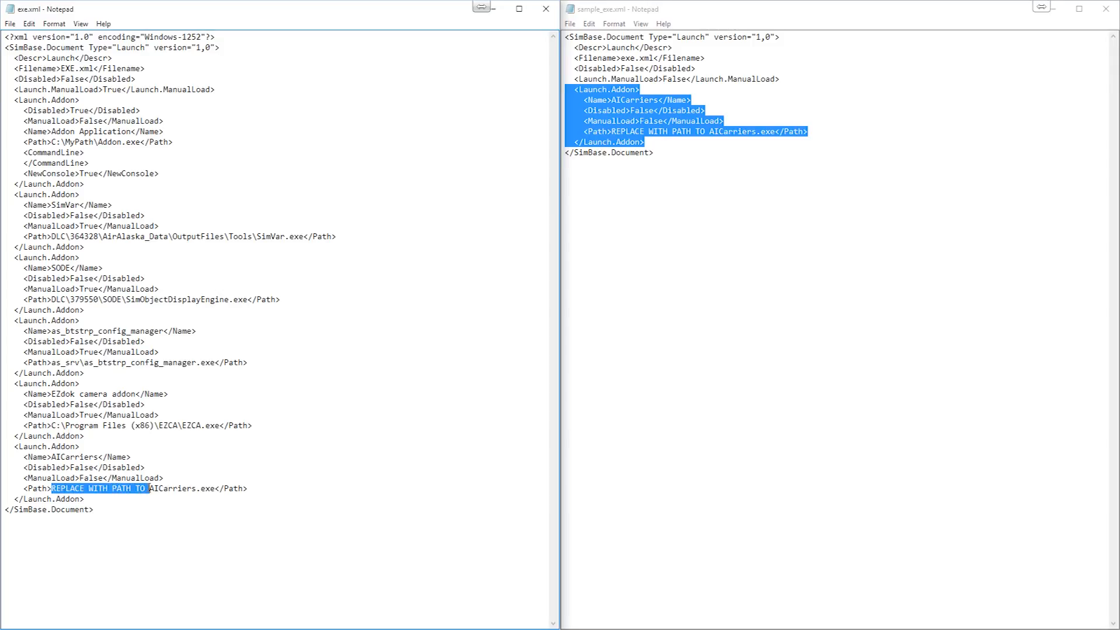
{"action": "right_click", "coordinate": [148, 494]}
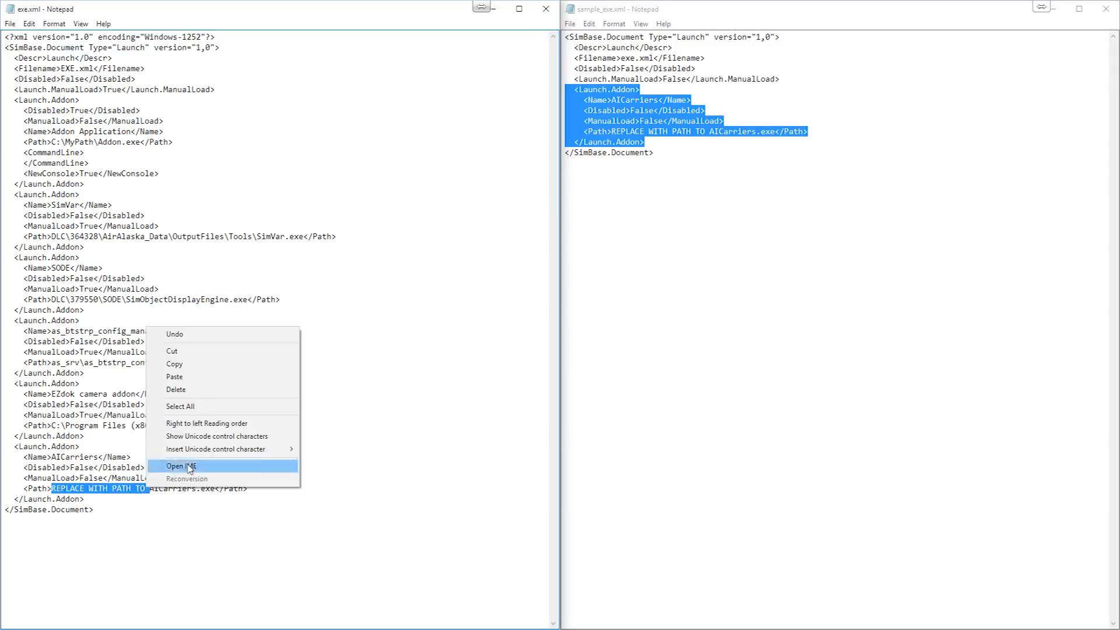
{"action": "left_click", "coordinate": [211, 379]}
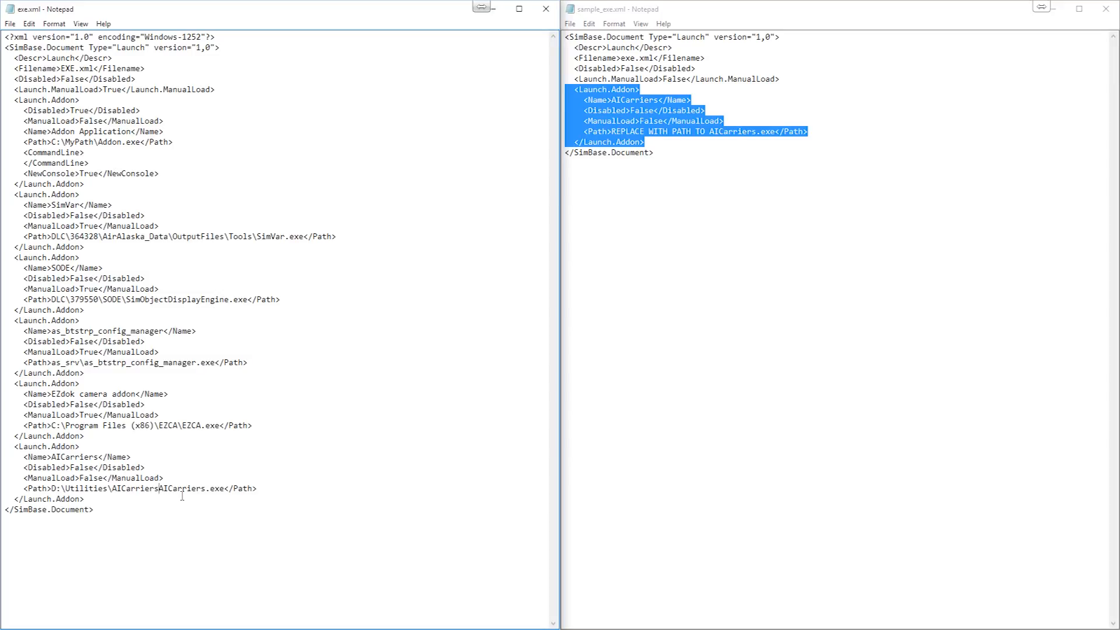
{"action": "left_click", "coordinate": [159, 489]}
{"action": "type", "text": "\\"}
- Save exe.xml, then close both Notepad files and the FSX AppData folder window
{"action": "left_click", "coordinate": [10, 23]}
{"action": "left_click", "coordinate": [26, 63]}
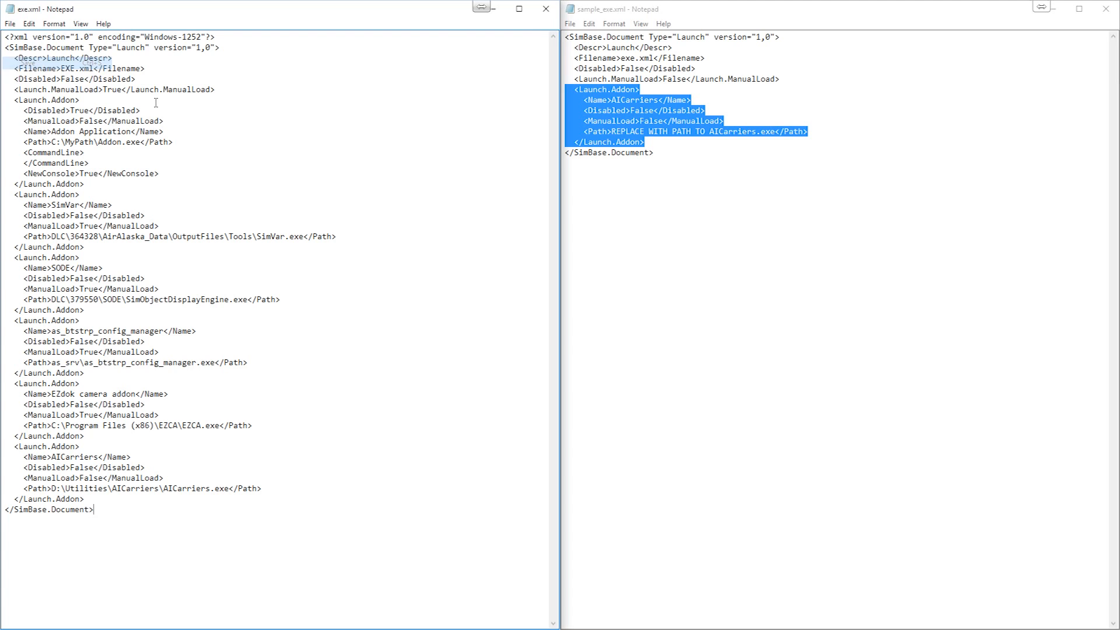
{"action": "left_click", "coordinate": [547, 9]}
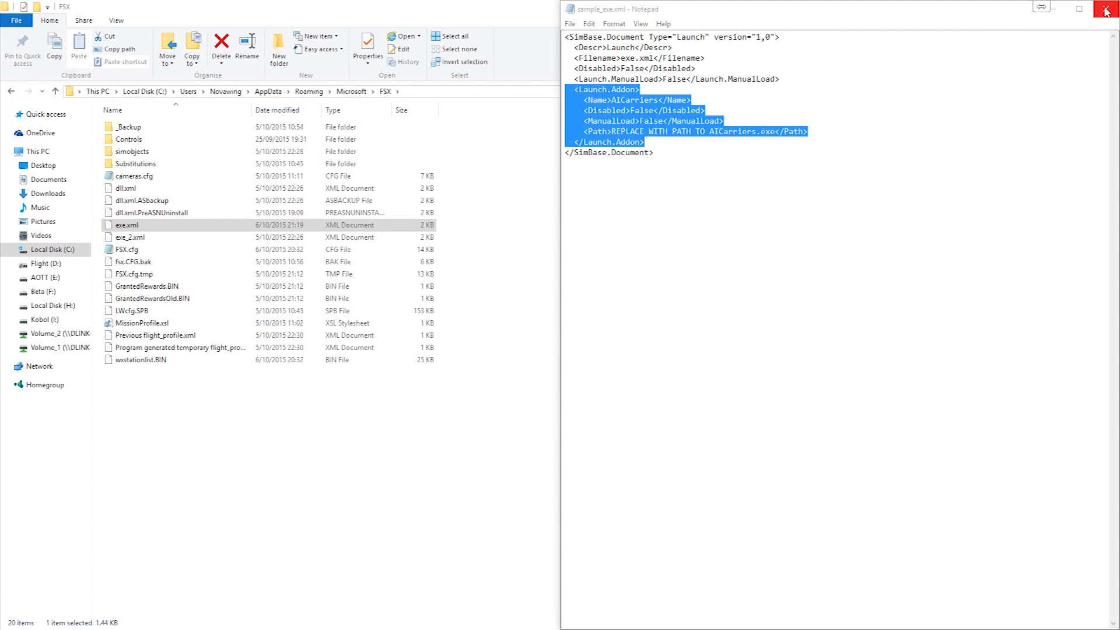
{"action": "left_click", "coordinate": [1104, 9]}
{"action": "left_click", "coordinate": [623, 232]}
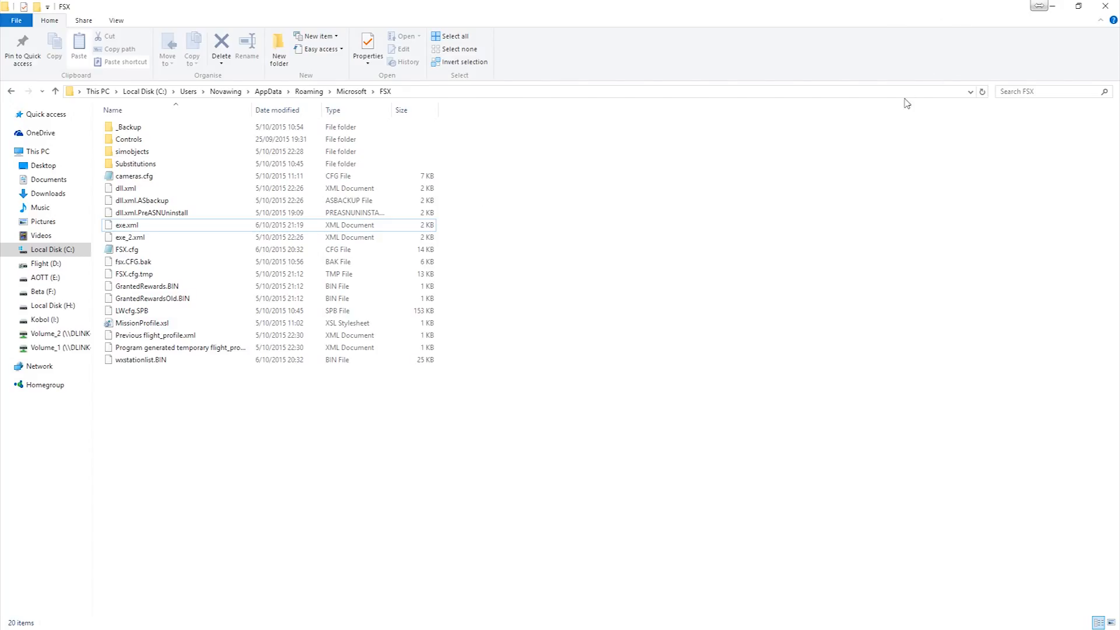
{"action": "left_click", "coordinate": [1105, 7]}
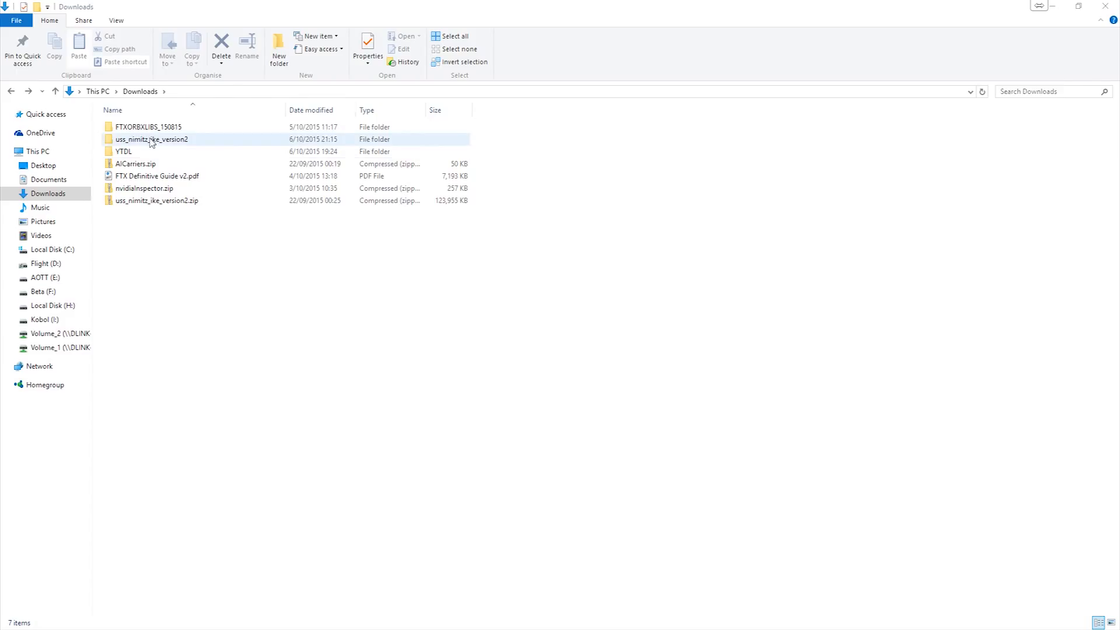
- Copy the Effects, SimObjects and Sound folders from the uss_nimitz_ike_version2 download folder
{"action": "double_click", "coordinate": [151, 142]}
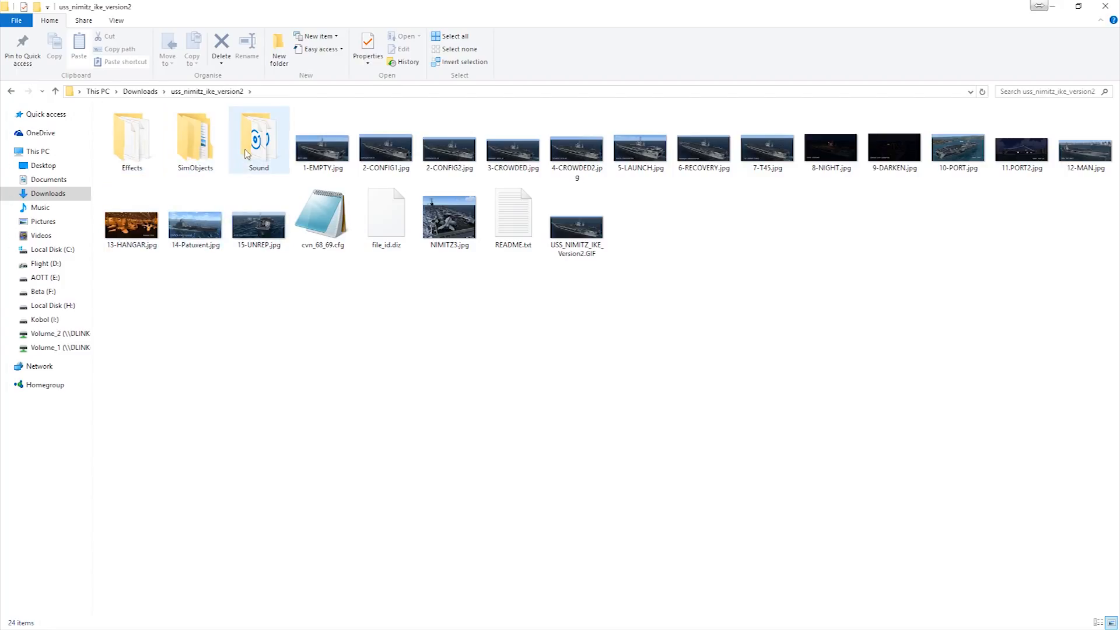
{"action": "left_click", "coordinate": [262, 148]}
{"action": "left_click", "coordinate": [132, 140], "text": "ctrl"}
{"action": "left_click", "coordinate": [195, 140], "text": "ctrl"}
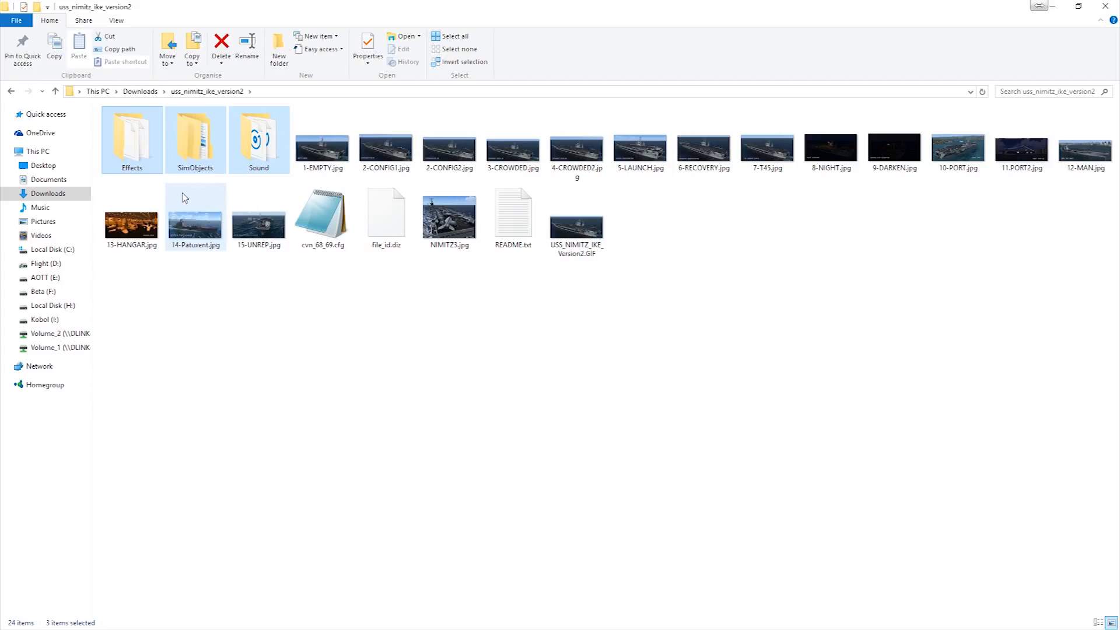
{"action": "right_click", "coordinate": [145, 140]}
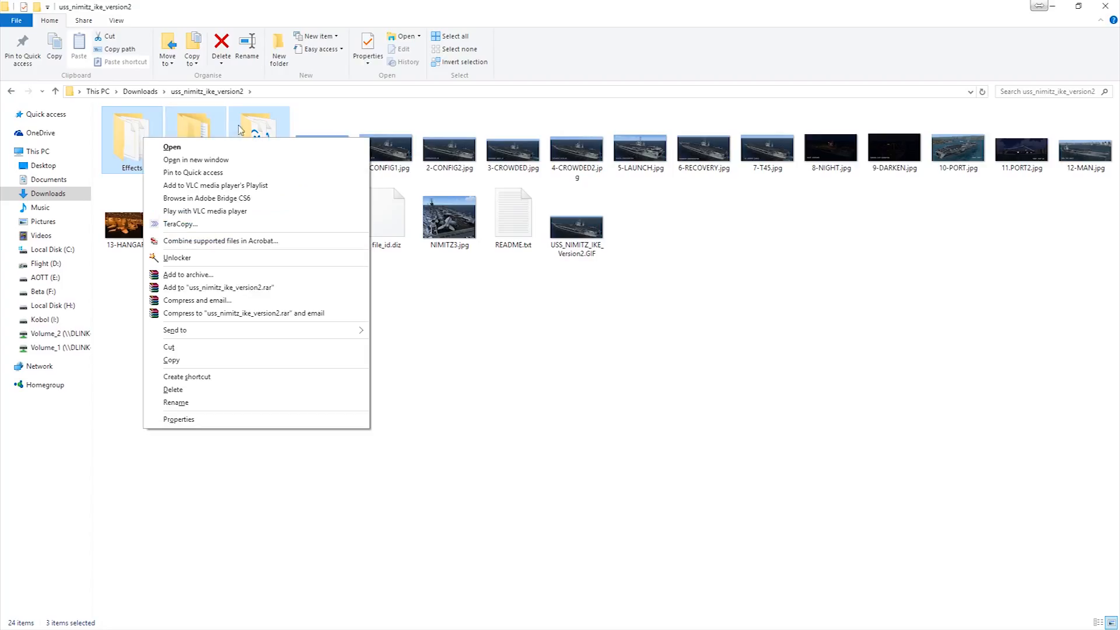
{"action": "left_click", "coordinate": [199, 359]}
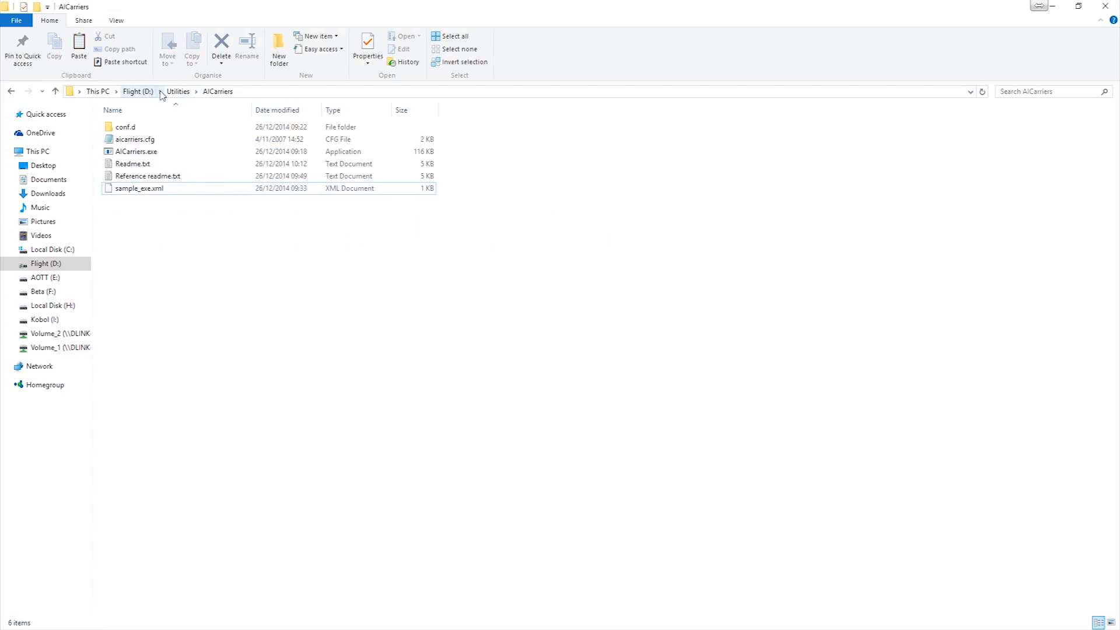
- Paste the copied folders into the simulator's main folder, D:\FSXSE\steamapps\common\FSX
{"action": "left_click", "coordinate": [161, 91]}
{"action": "left_click", "coordinate": [147, 92]}
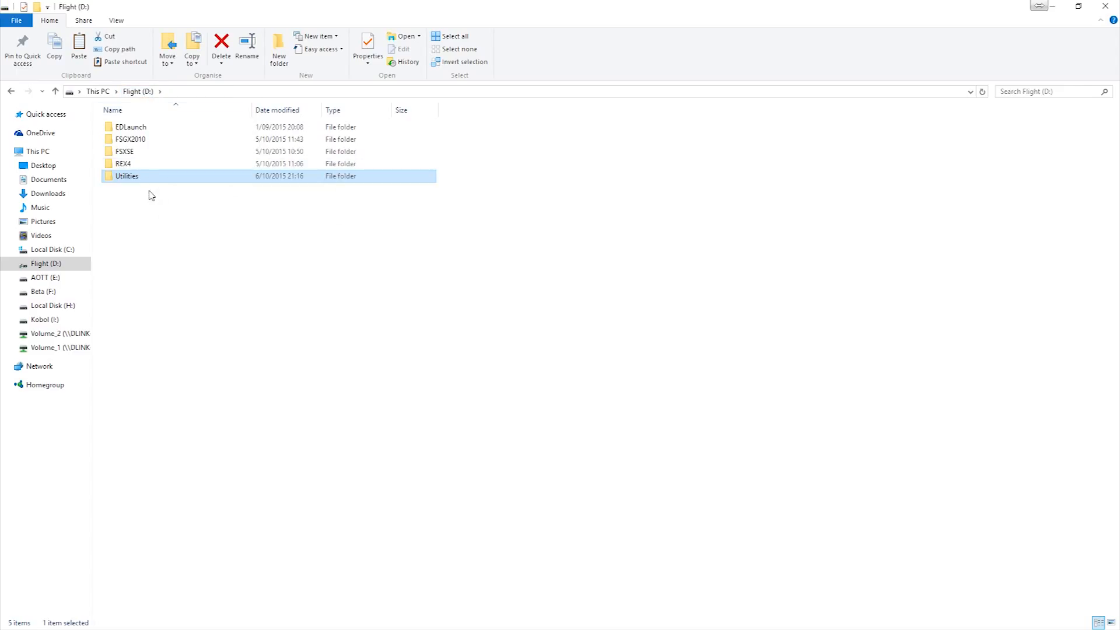
{"action": "double_click", "coordinate": [146, 152]}
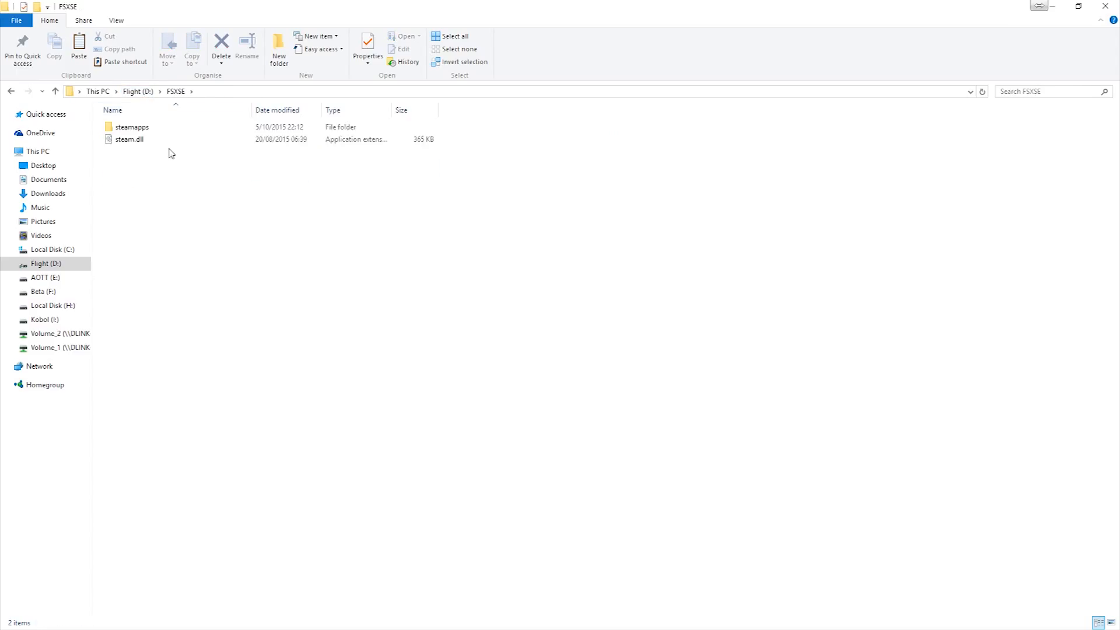
{"action": "double_click", "coordinate": [158, 128]}
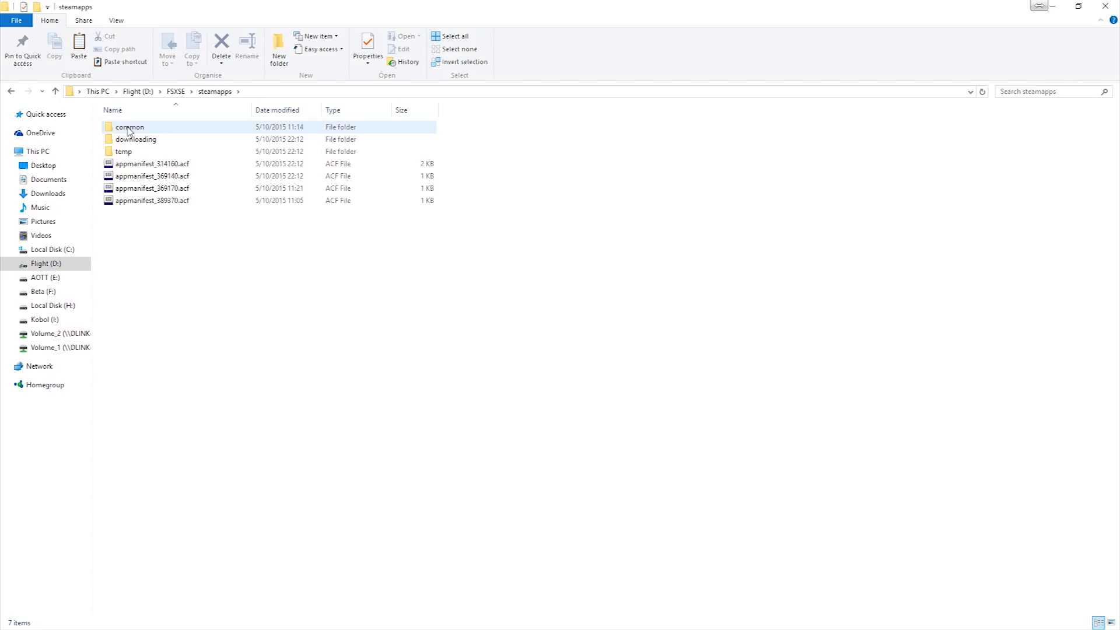
{"action": "double_click", "coordinate": [129, 128]}
{"action": "double_click", "coordinate": [126, 140]}
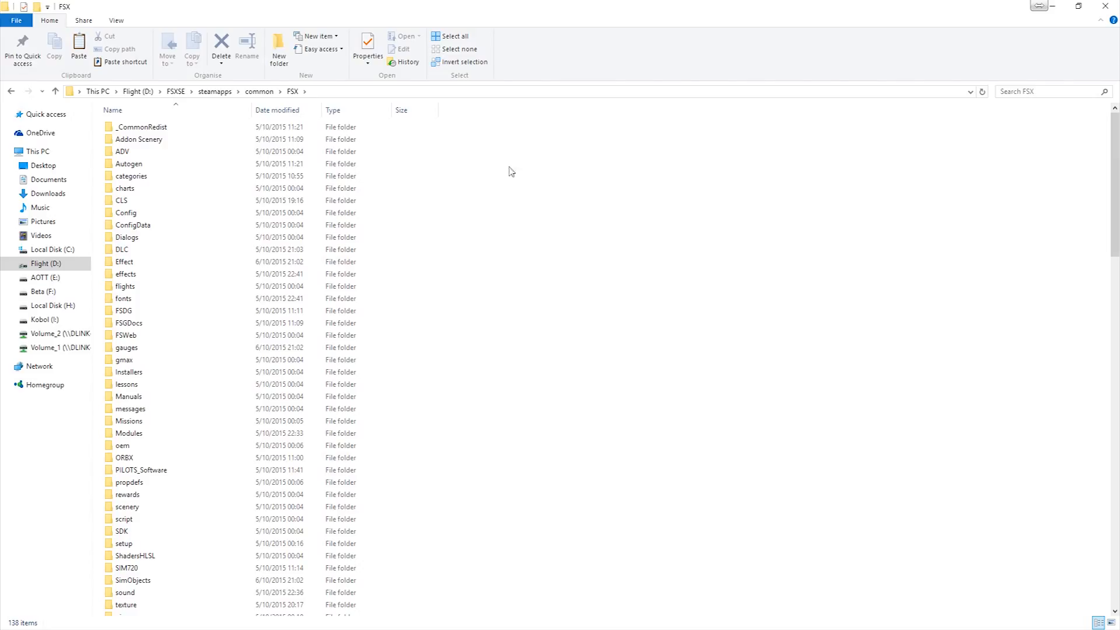
{"action": "right_click", "coordinate": [543, 190]}
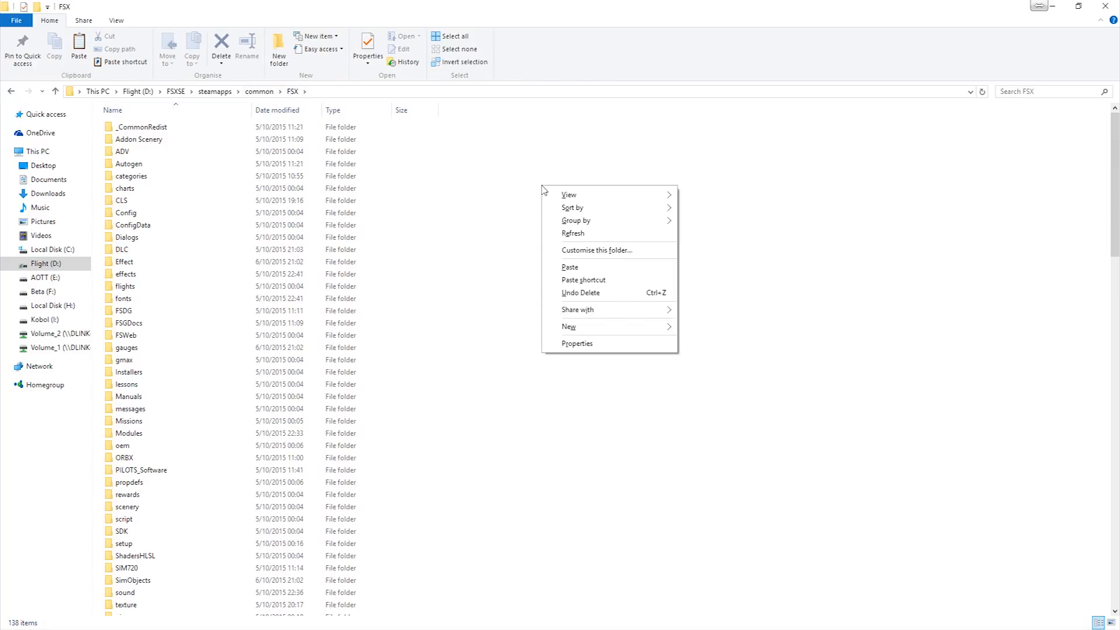
{"action": "left_click", "coordinate": [592, 267]}
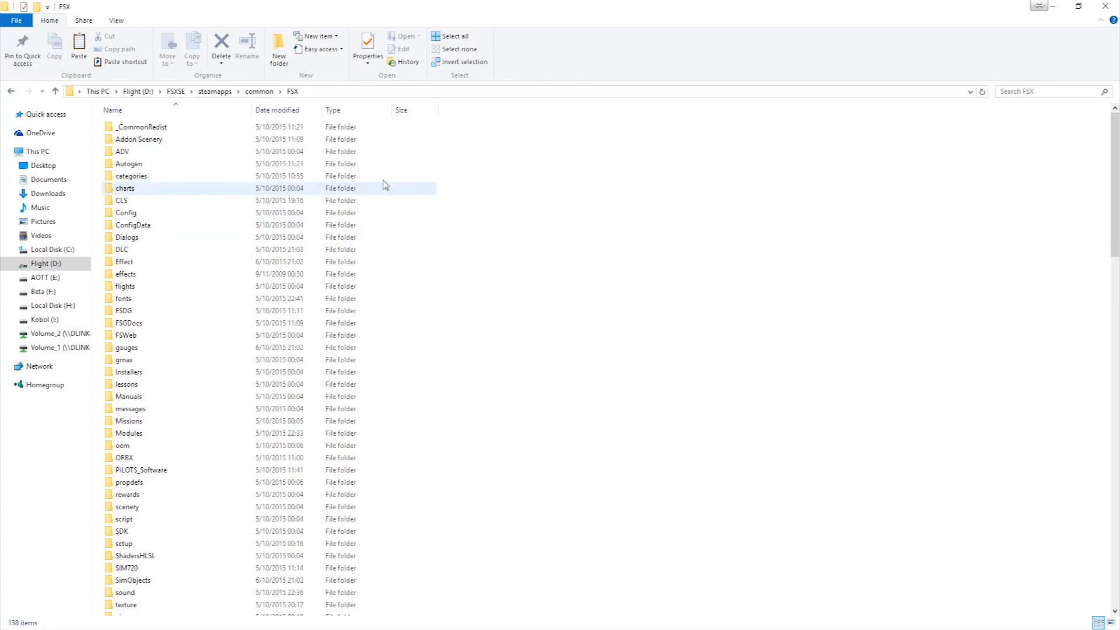
- Check the contents of the USS_NIMITZ folder under SimObjects\Boats, then return to the root of the Flight (D:) drive
{"action": "scroll", "coordinate": [510, 278], "scroll_direction": "down", "scroll_amount": 5}
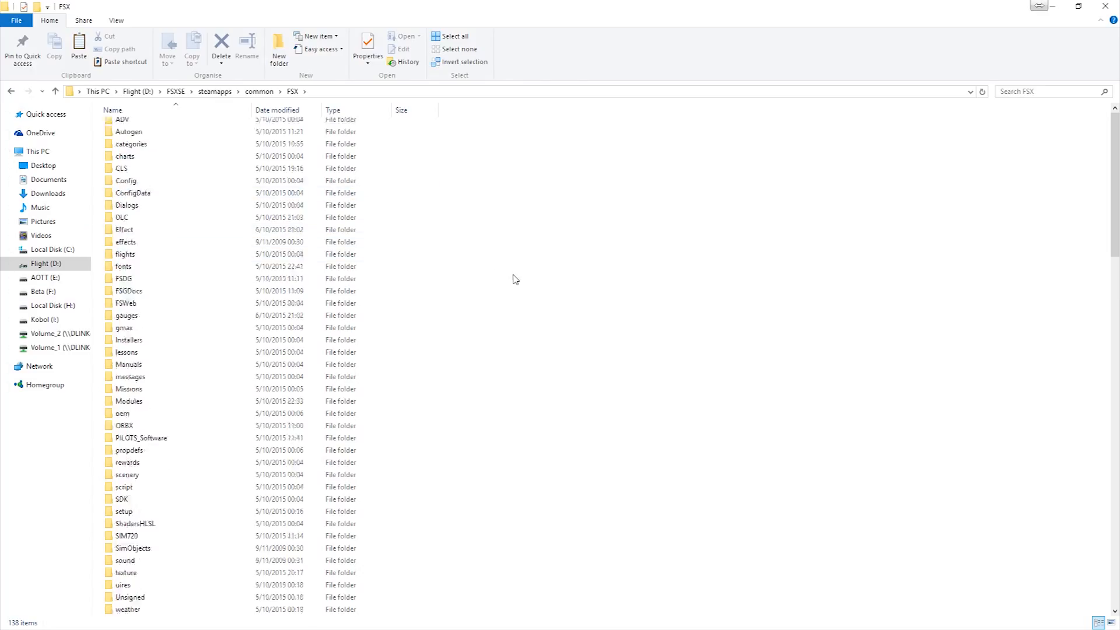
{"action": "mouse_move", "coordinate": [165, 413]}
{"action": "double_click", "coordinate": [163, 402]}
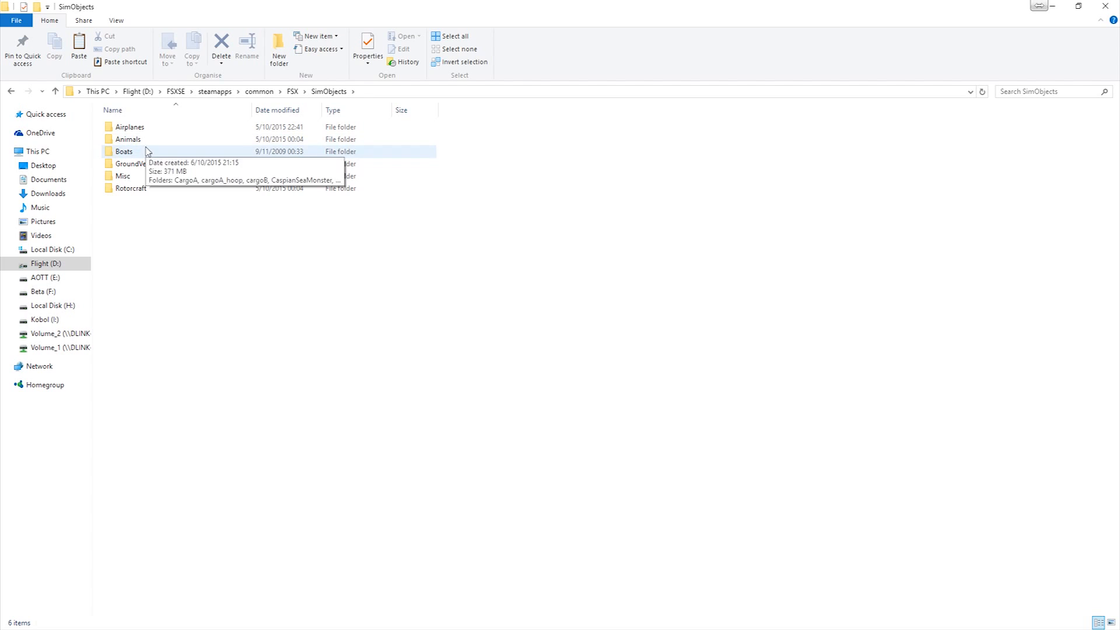
{"action": "double_click", "coordinate": [146, 151]}
{"action": "scroll", "coordinate": [241, 311], "scroll_direction": "down", "scroll_amount": 7}
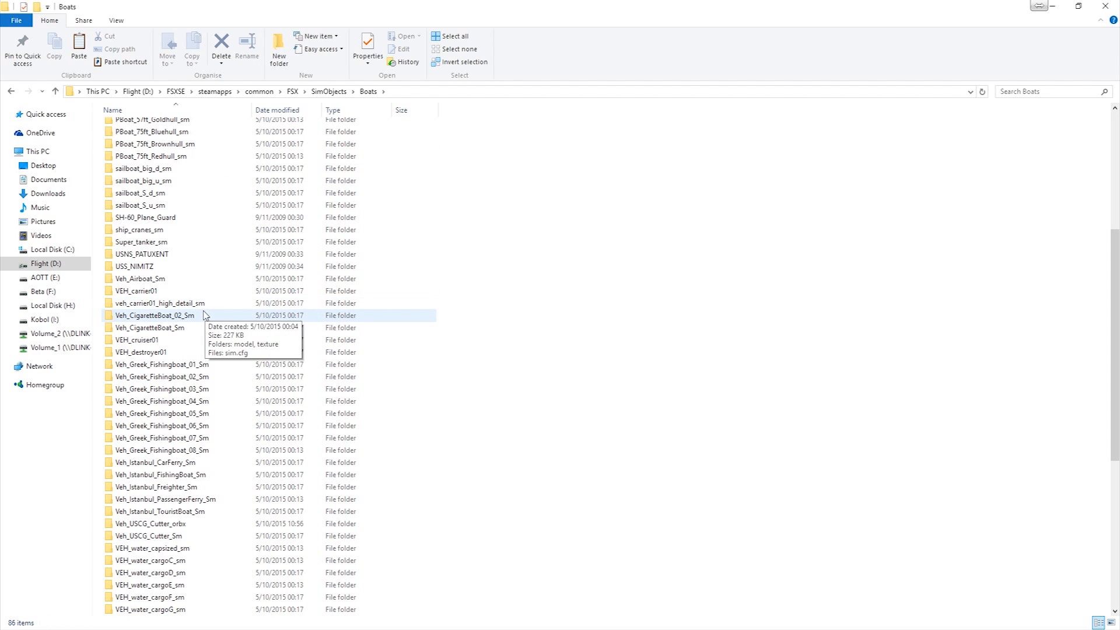
{"action": "double_click", "coordinate": [149, 267]}
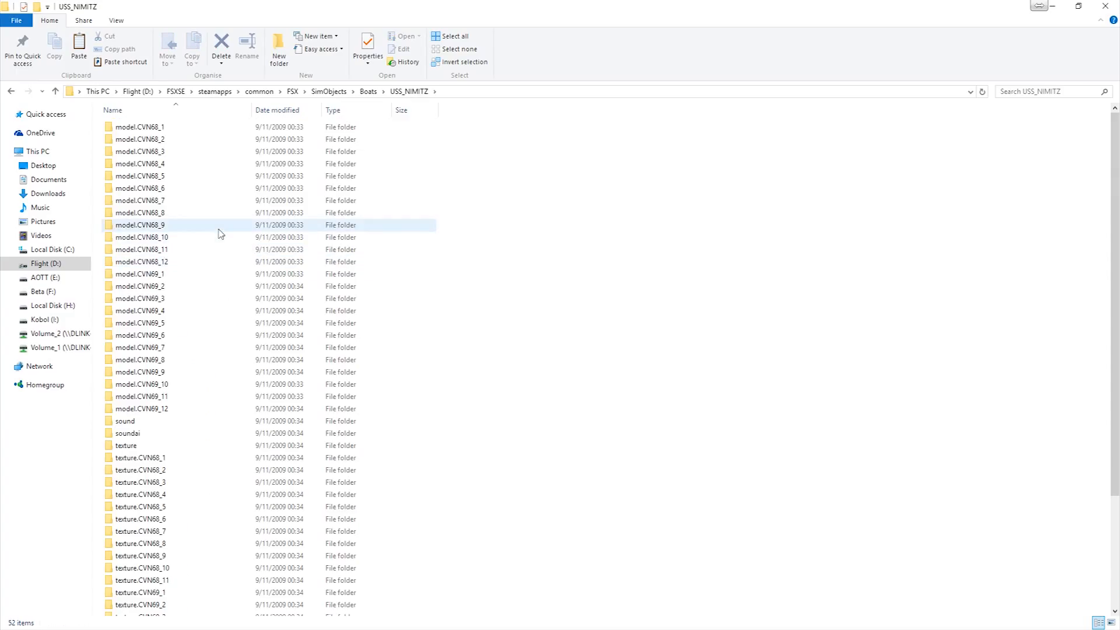
{"action": "scroll", "coordinate": [216, 274], "scroll_direction": "down", "scroll_amount": 4}
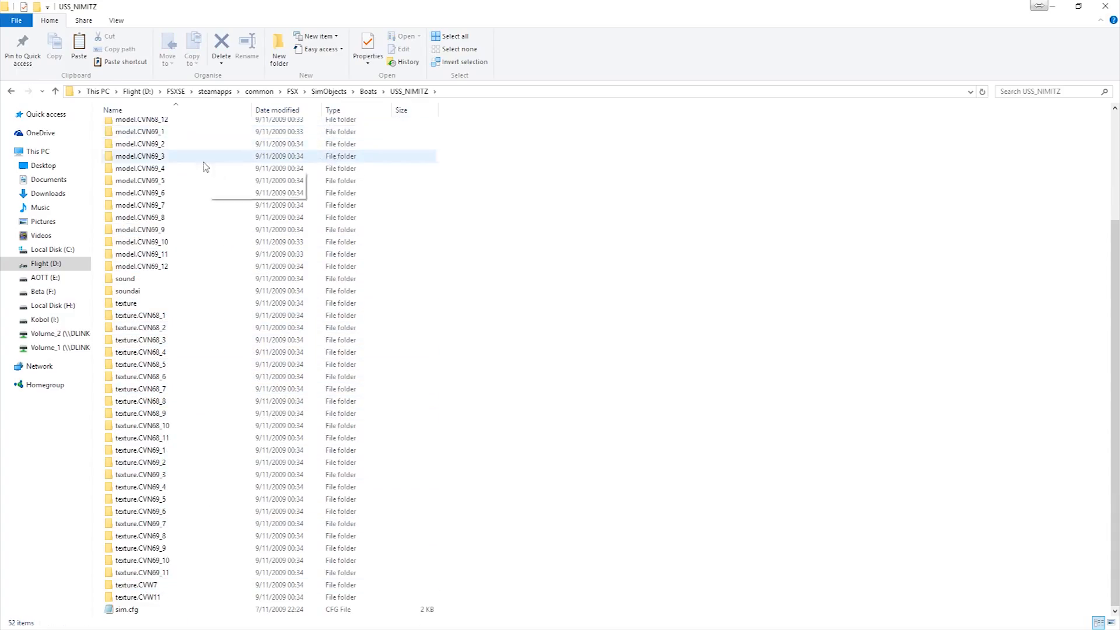
{"action": "left_click", "coordinate": [143, 93]}
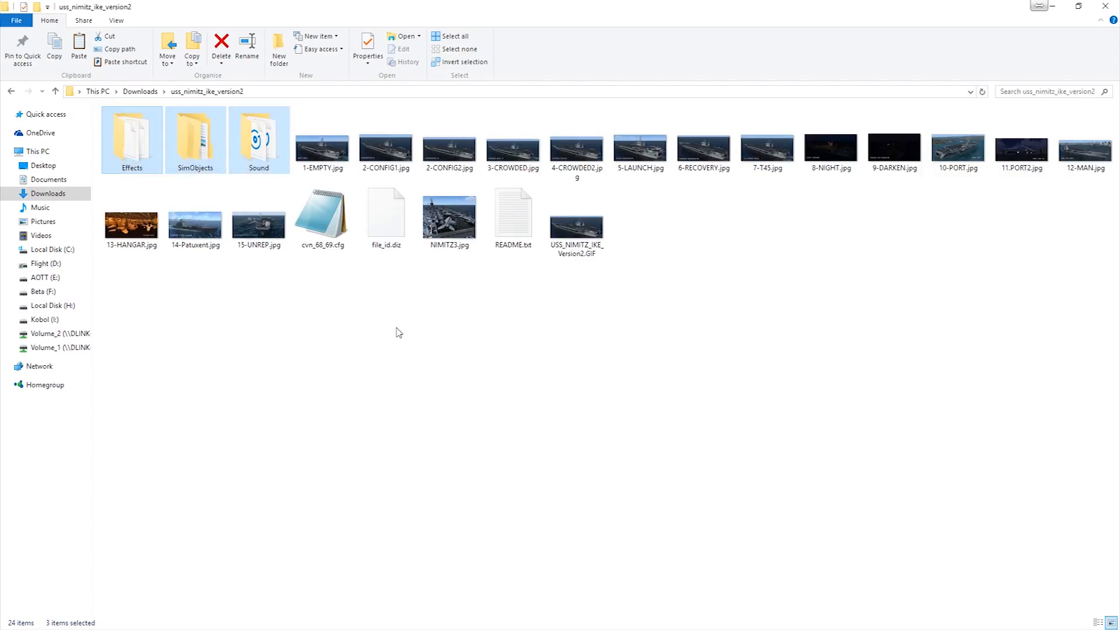
- Examine the carrier formation definitions in cvn_68_69.cfg from the uss_nimitz_ike_version2 folder, then close the file
{"action": "left_click", "coordinate": [397, 330]}
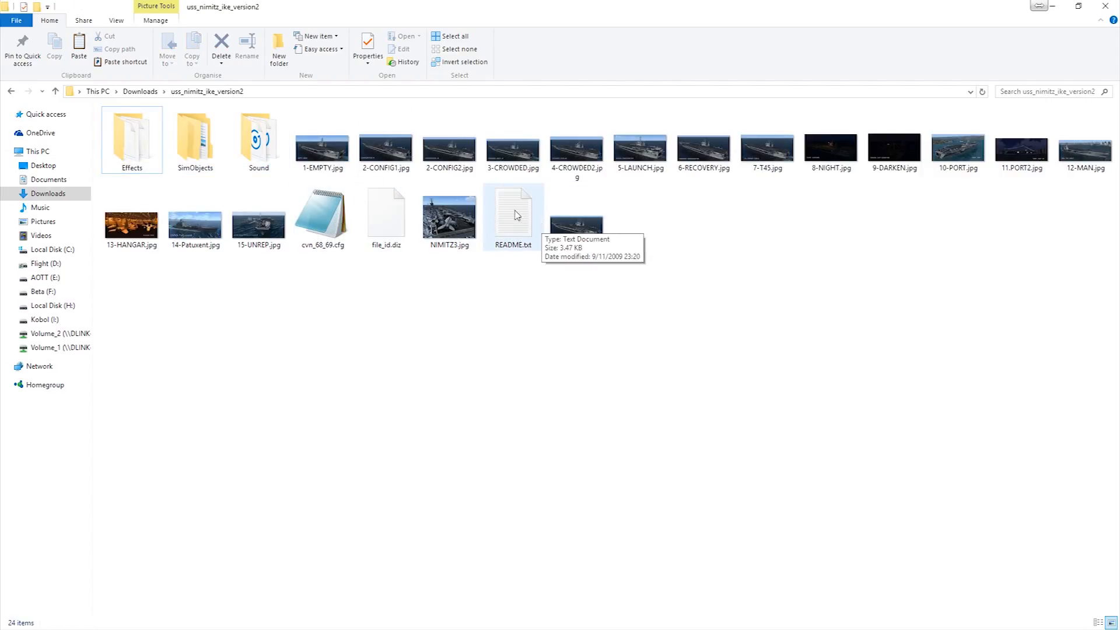
{"action": "double_click", "coordinate": [325, 217]}
{"action": "scroll", "coordinate": [402, 185], "scroll_direction": "down", "scroll_amount": 20}
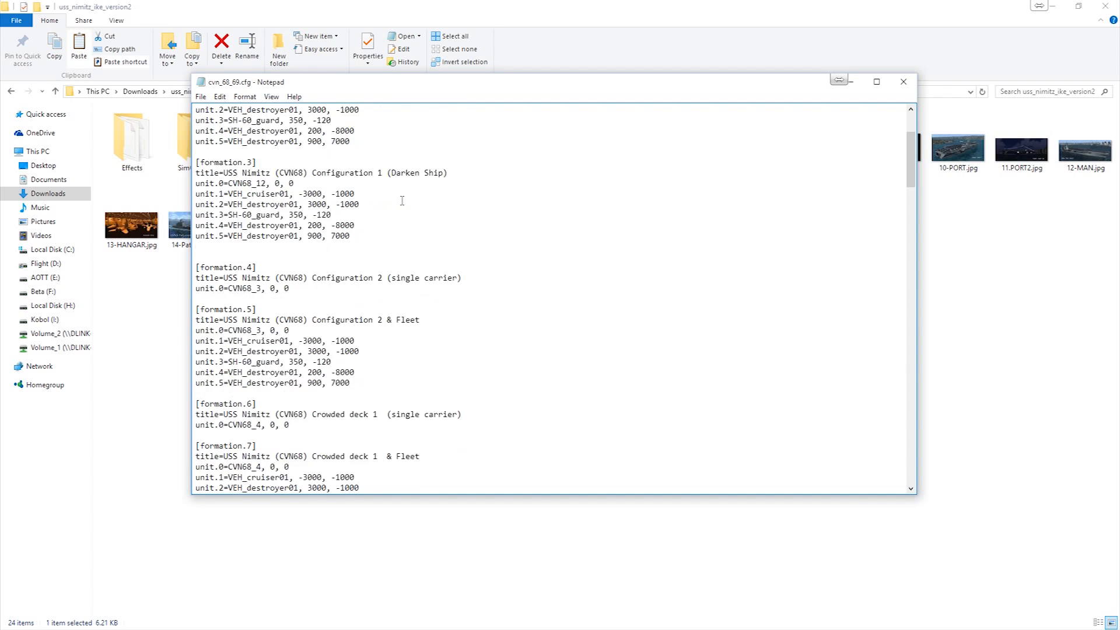
{"action": "scroll", "coordinate": [415, 247], "scroll_direction": "down", "scroll_amount": 20}
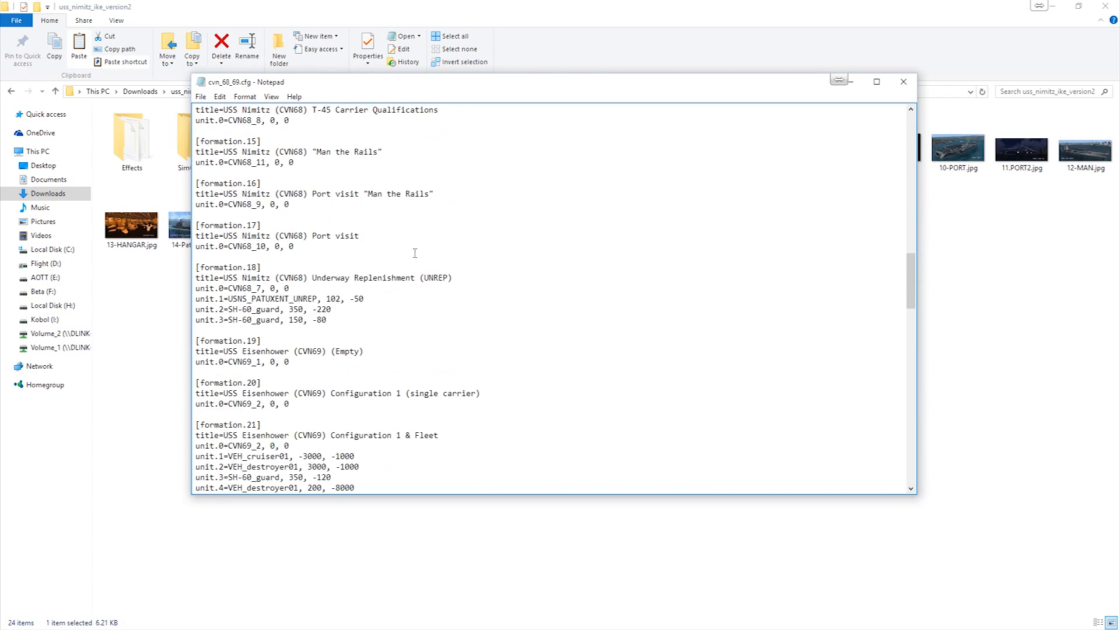
{"action": "scroll", "coordinate": [424, 274], "scroll_direction": "down", "scroll_amount": 15}
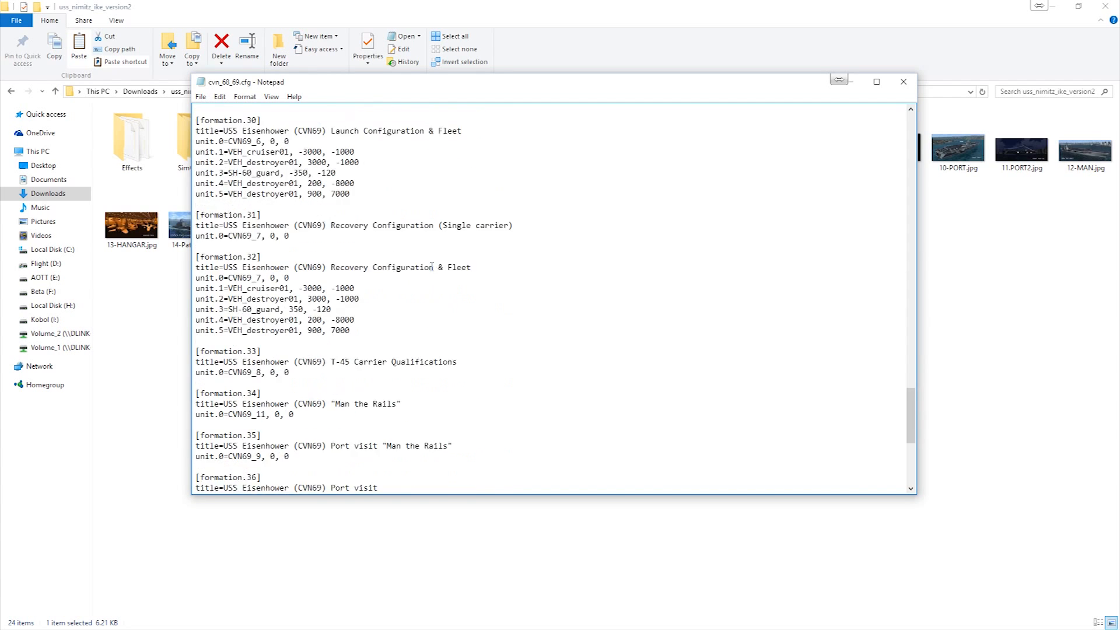
{"action": "scroll", "coordinate": [477, 266], "scroll_direction": "up", "scroll_amount": 7}
{"action": "scroll", "coordinate": [477, 266], "scroll_direction": "up", "scroll_amount": 20}
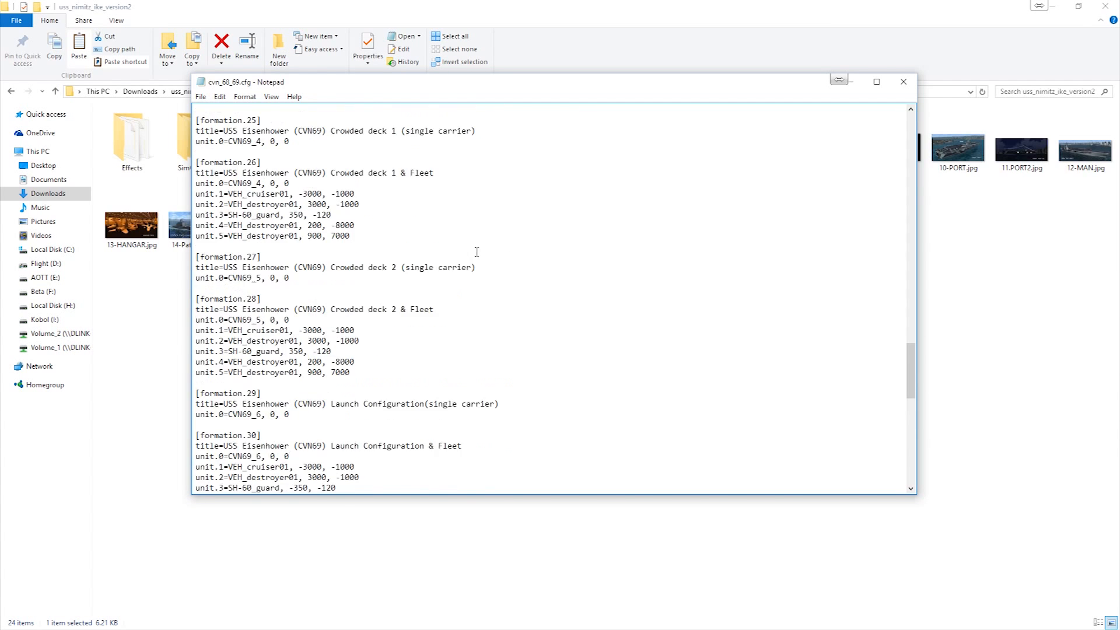
{"action": "scroll", "coordinate": [476, 215], "scroll_direction": "up", "scroll_amount": 20}
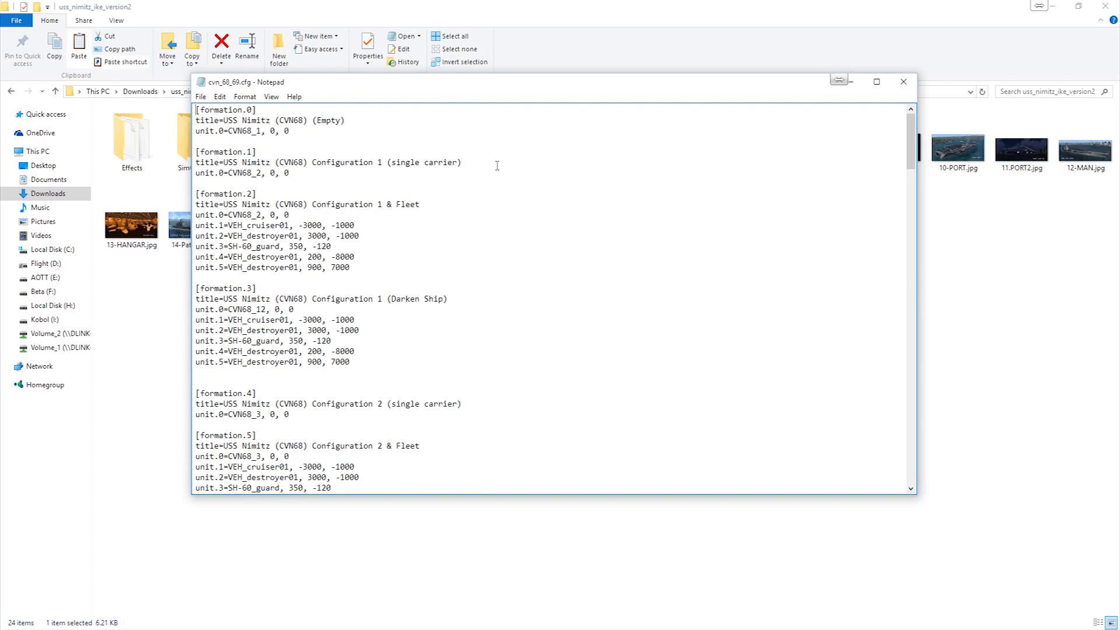
{"action": "left_click", "coordinate": [912, 82]}
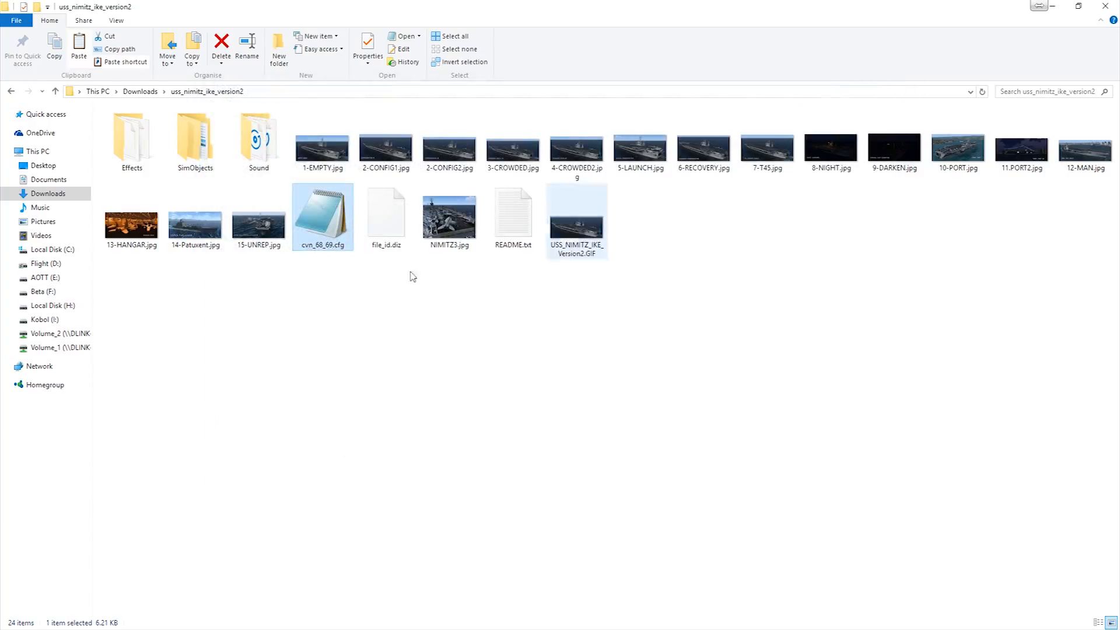
- Copy cvn_68_69.cfg from the uss_nimitz_ike_version2 download folder
{"action": "right_click", "coordinate": [320, 217]}
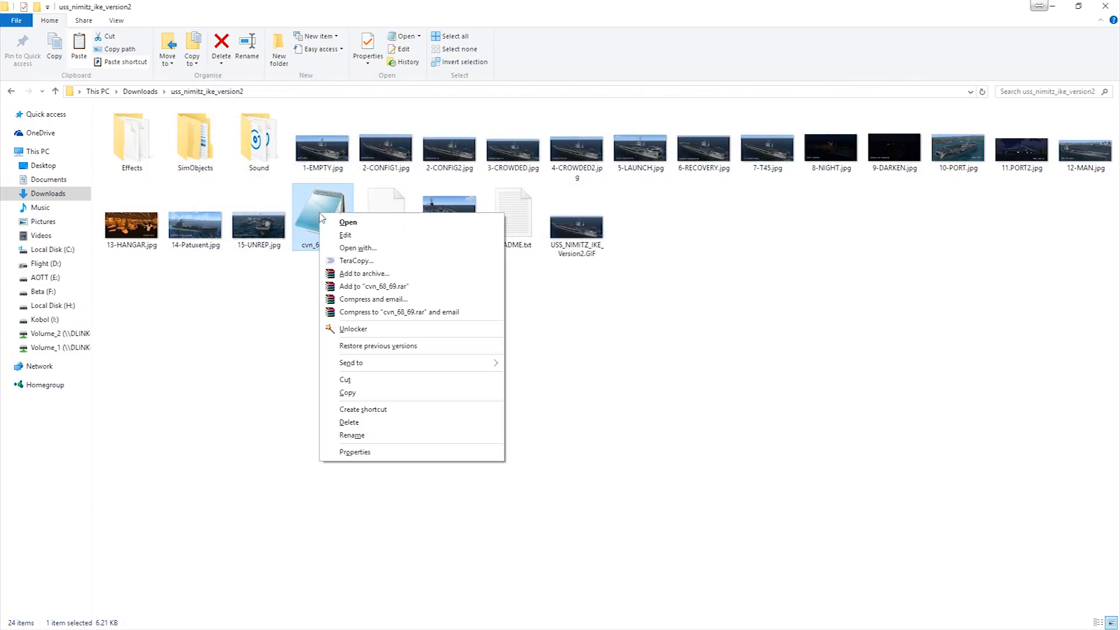
{"action": "left_click", "coordinate": [356, 392]}
{"action": "left_click", "coordinate": [255, 302]}
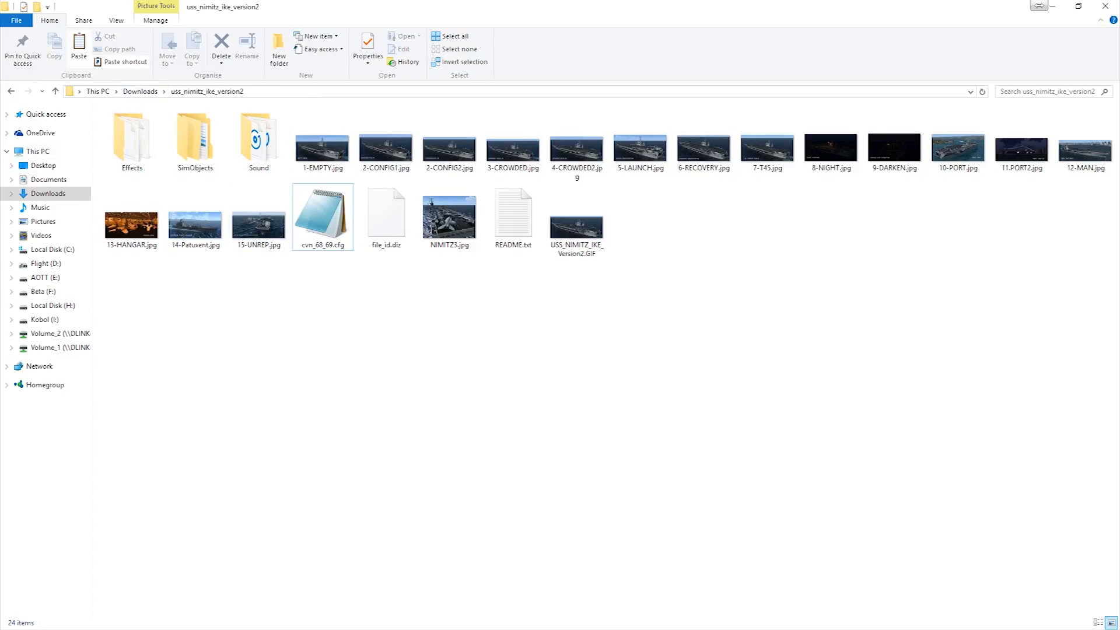
- Open the conf.d folder inside Utilities\AICarriers on the Flight (D:) drive
{"action": "key", "text": "alt+Tab"}
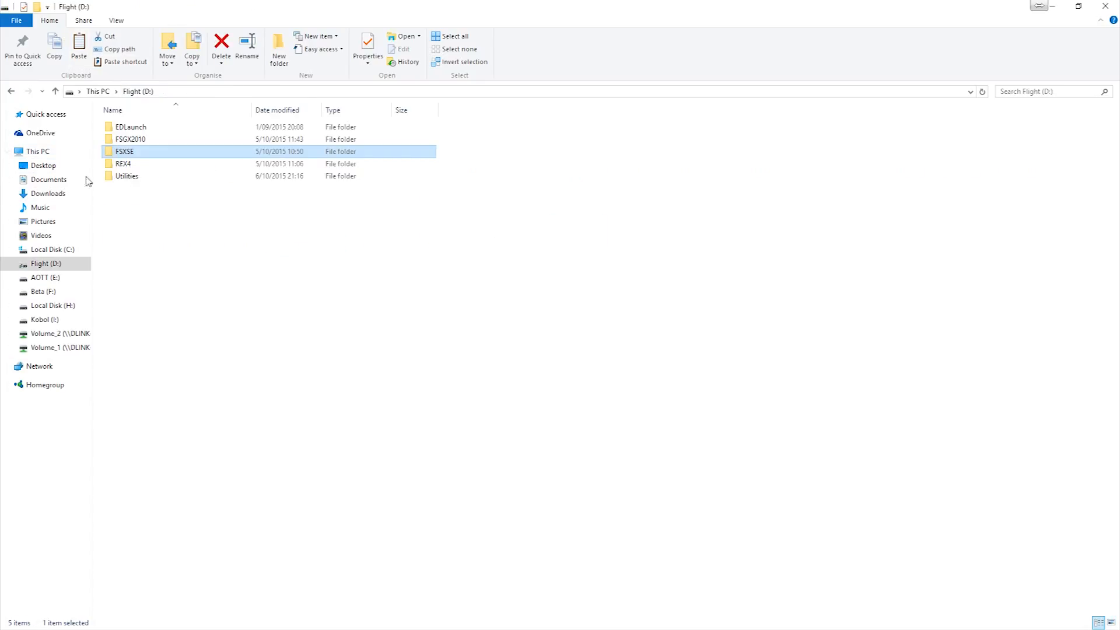
{"action": "double_click", "coordinate": [138, 176]}
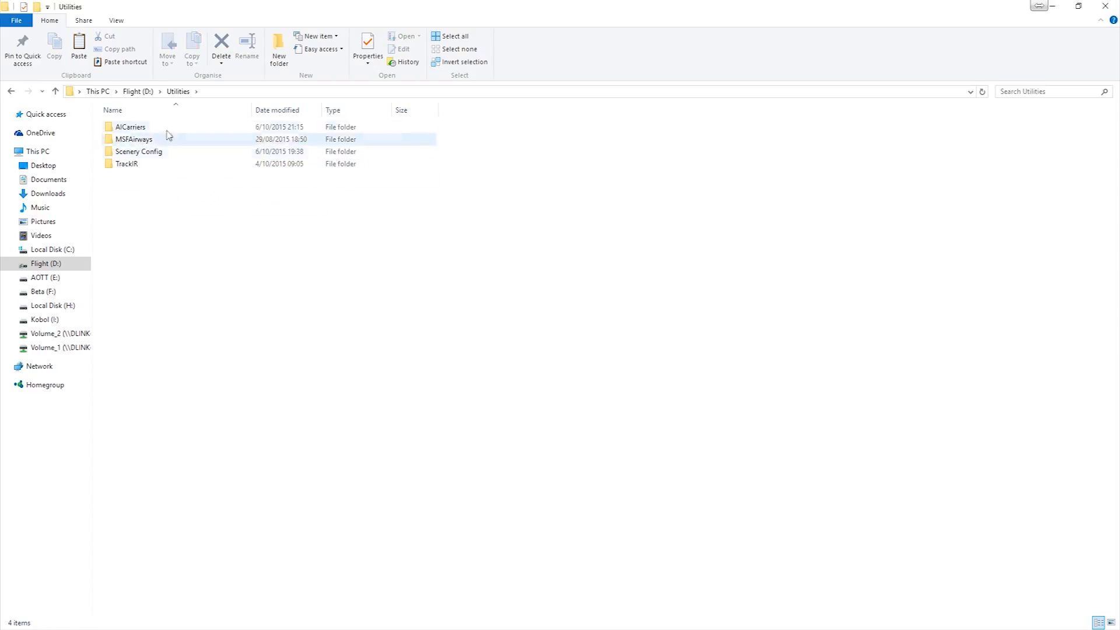
{"action": "double_click", "coordinate": [157, 127]}
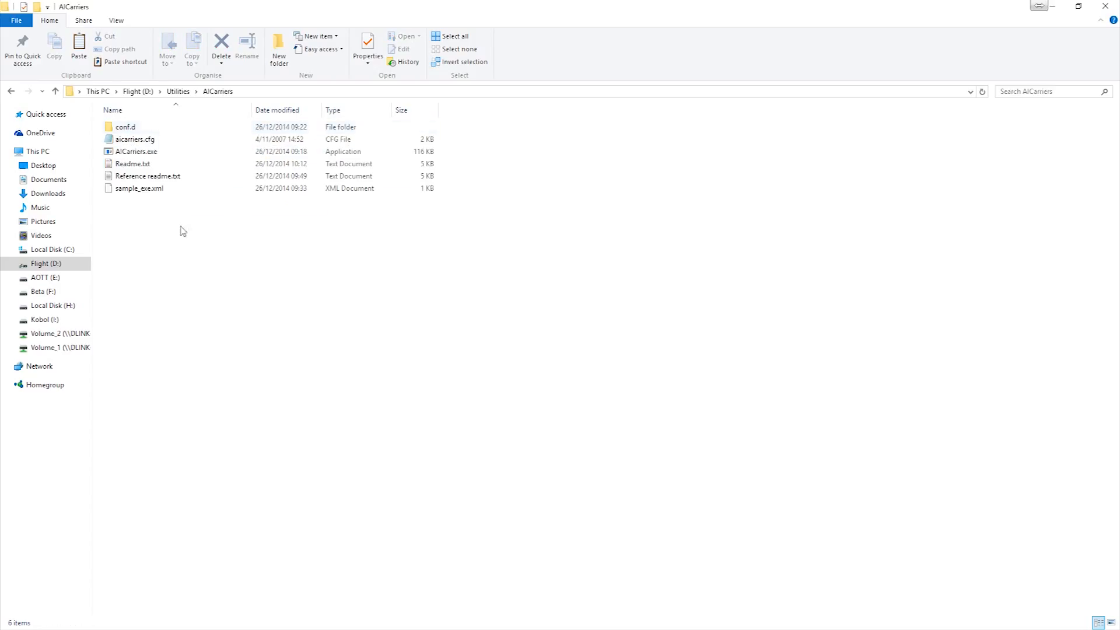
{"action": "left_click", "coordinate": [122, 129]}
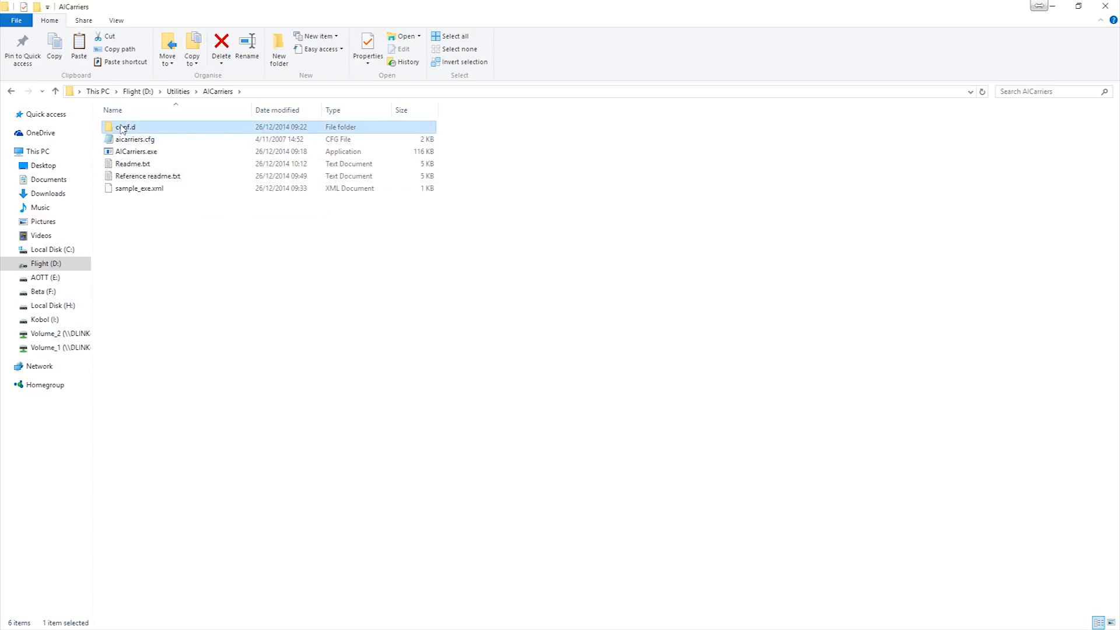
{"action": "double_click", "coordinate": [159, 132]}
- Examine the formation entries in xpack.cfg with word wrap off and on, then close the file
{"action": "double_click", "coordinate": [149, 128]}
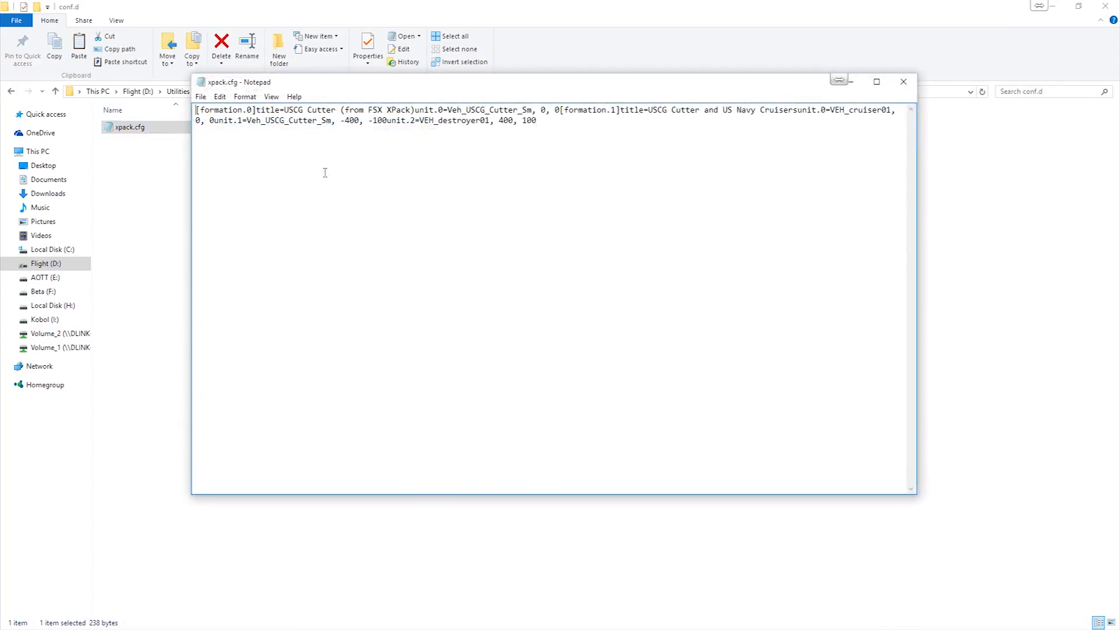
{"action": "left_click", "coordinate": [271, 97]}
{"action": "mouse_move", "coordinate": [227, 98]}
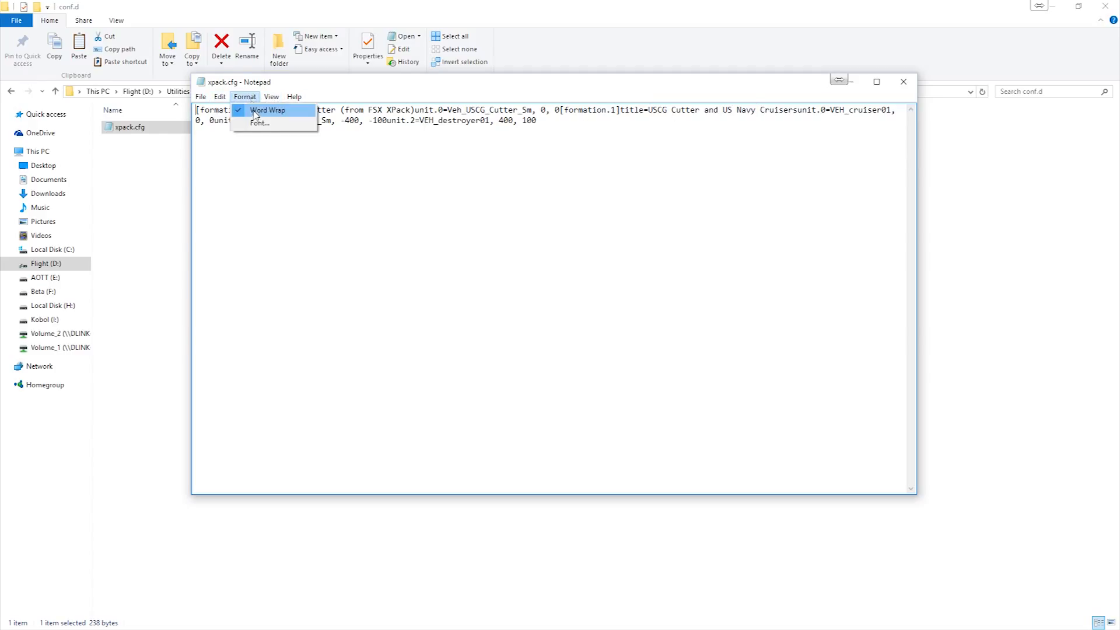
{"action": "left_click", "coordinate": [252, 111]}
{"action": "left_click", "coordinate": [271, 96]}
{"action": "left_click", "coordinate": [256, 110]}
{"action": "left_click", "coordinate": [245, 97]}
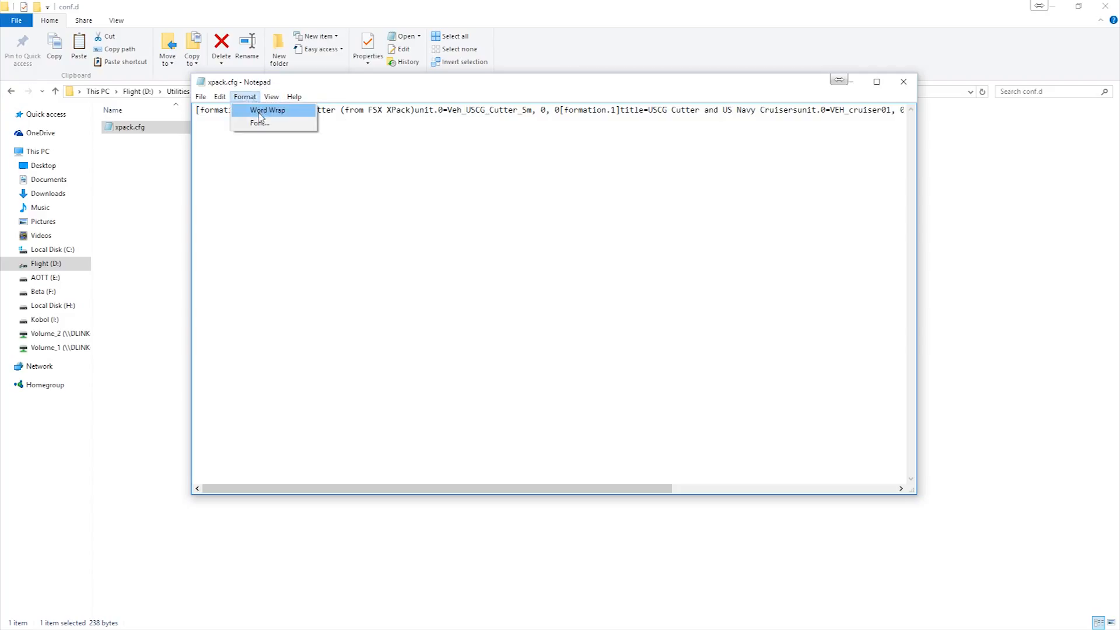
{"action": "left_click", "coordinate": [252, 110]}
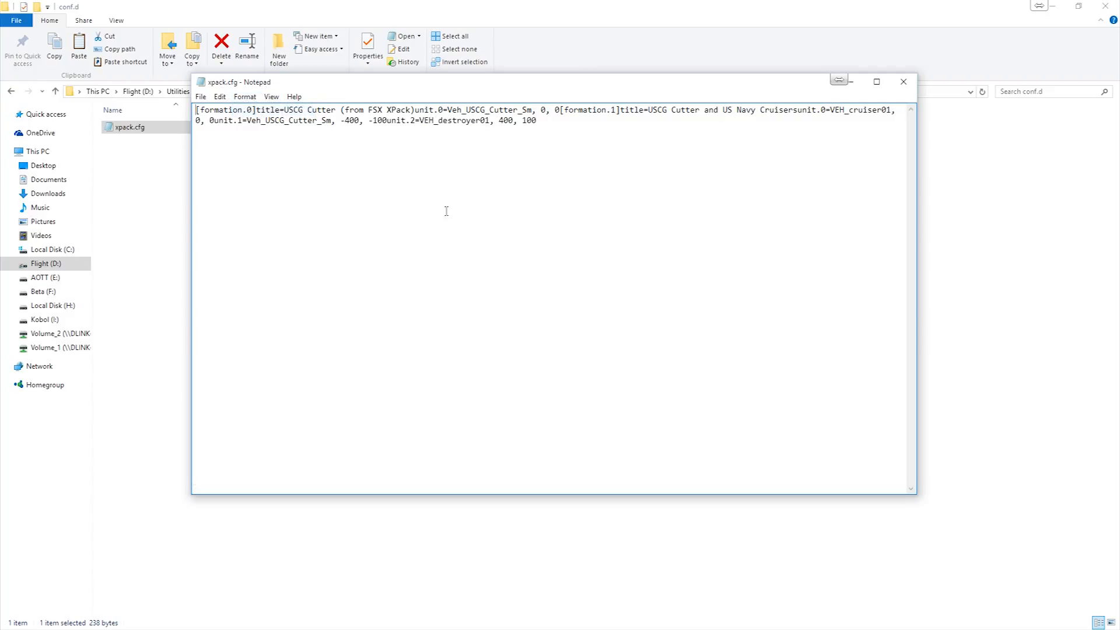
{"action": "left_click", "coordinate": [904, 82]}
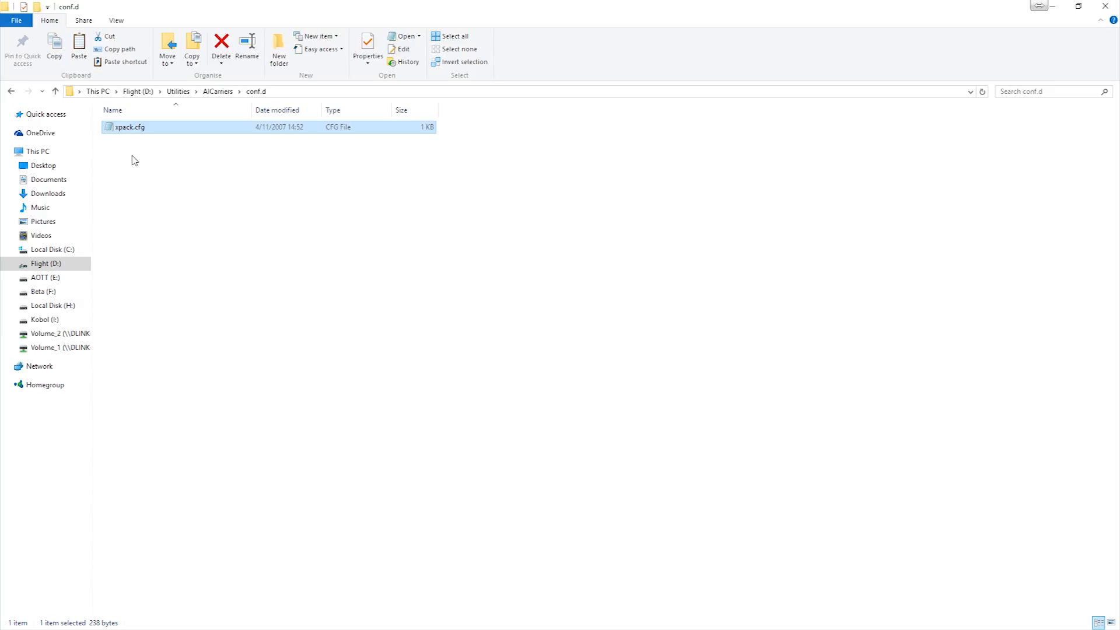
- Paste the copied cvn_68_69.cfg into the AICarriers conf.d folder alongside xpack.cfg
{"action": "left_click", "coordinate": [133, 158]}
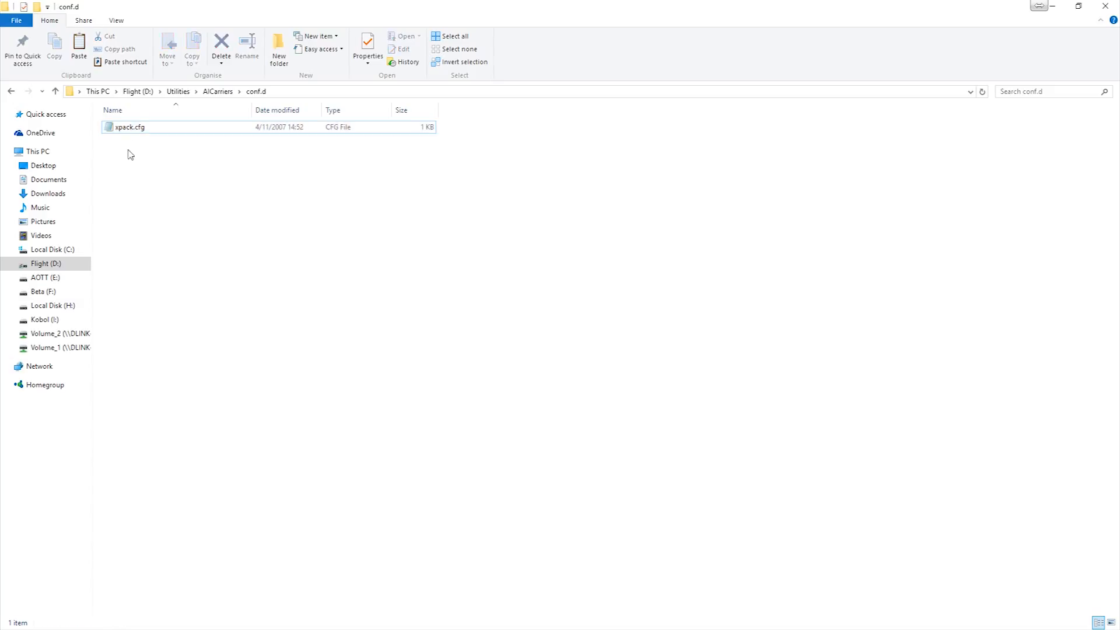
{"action": "right_click", "coordinate": [129, 150]}
{"action": "left_click", "coordinate": [157, 231]}
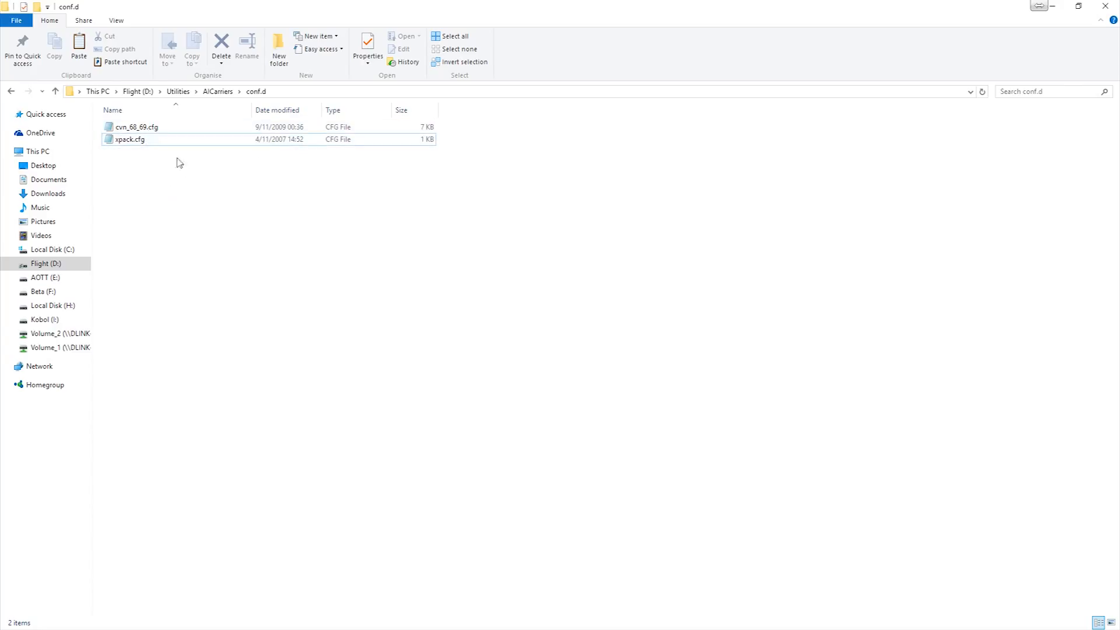
- Review the USS Nimitz formation titles in the conf.d copy of cvn_68_69.cfg, then close the file
{"action": "double_click", "coordinate": [155, 128]}
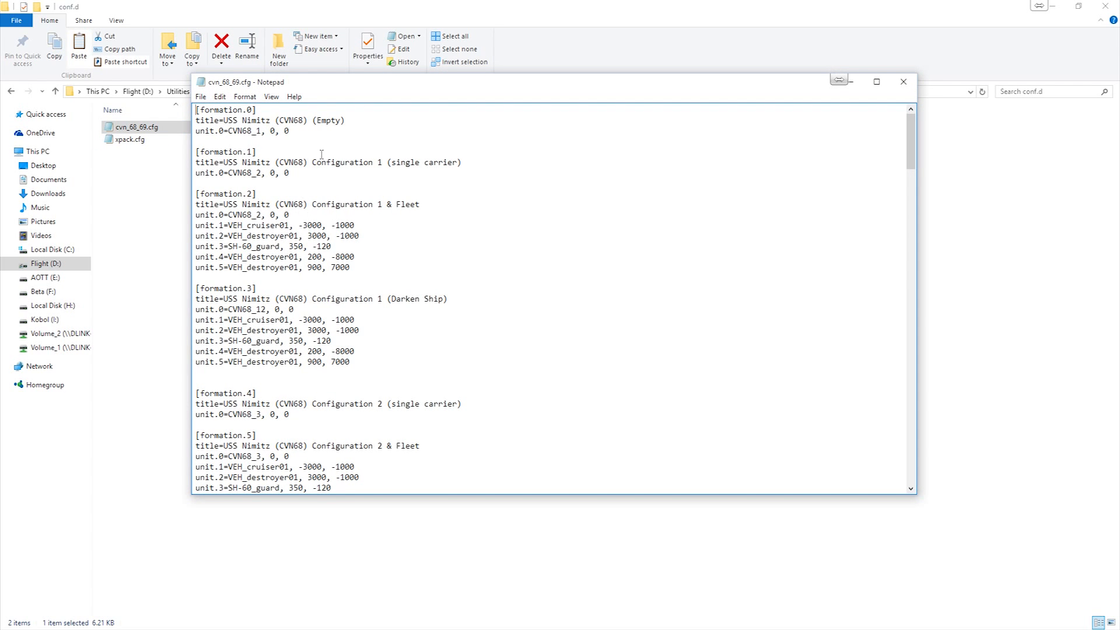
{"action": "scroll", "coordinate": [313, 315], "scroll_direction": "down", "scroll_amount": 2}
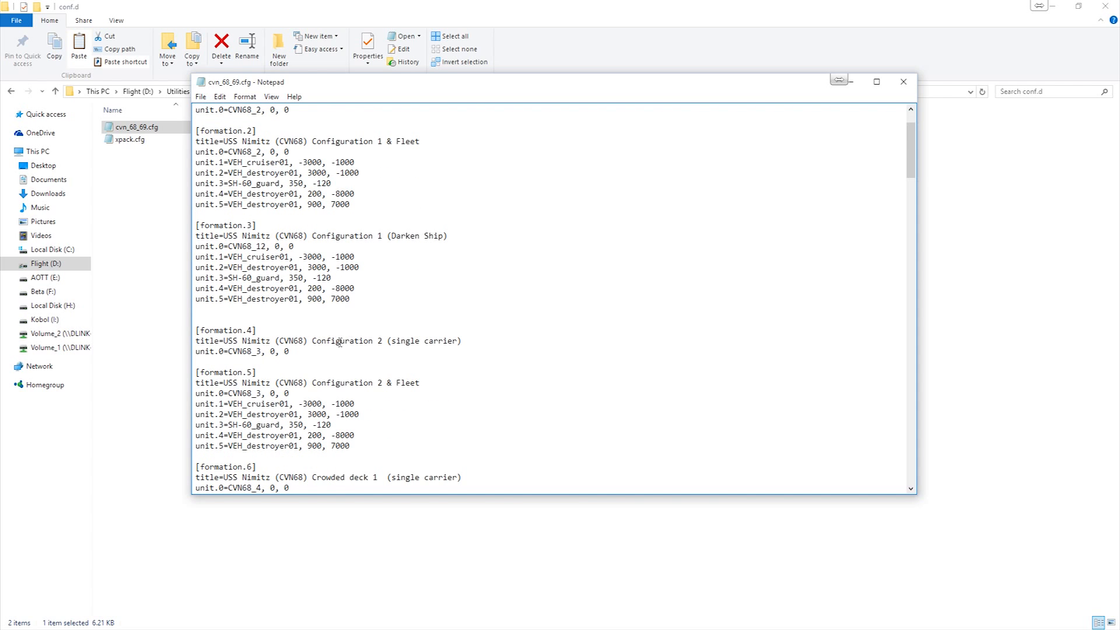
{"action": "left_click_drag", "start_coordinate": [225, 342], "coordinate": [461, 343]}
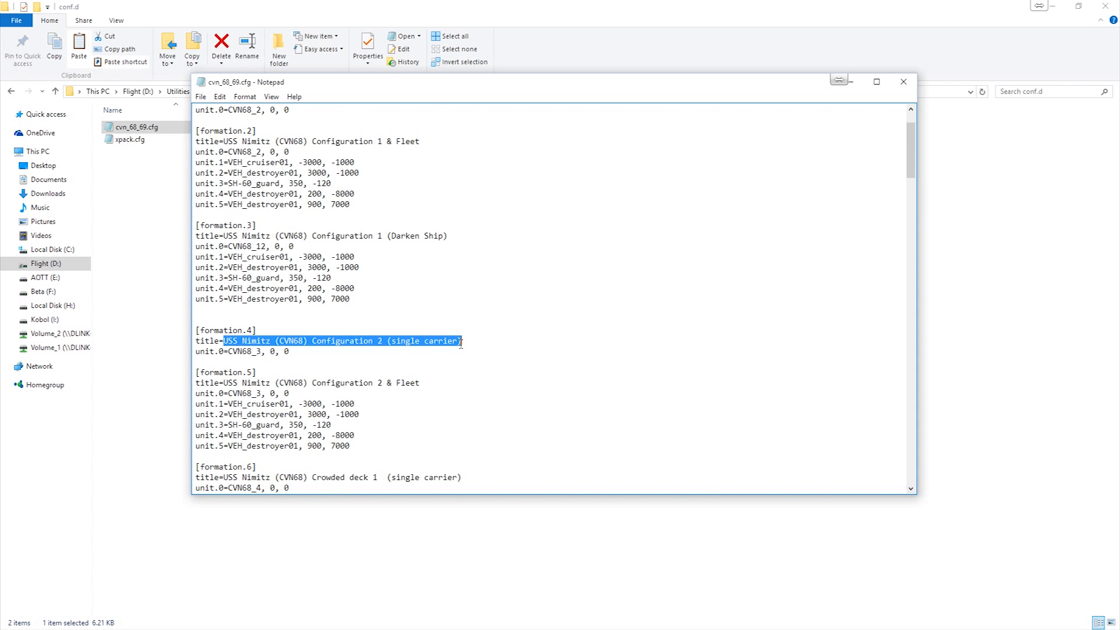
{"action": "left_click", "coordinate": [286, 328]}
{"action": "scroll", "coordinate": [374, 309], "scroll_direction": "down", "scroll_amount": 11}
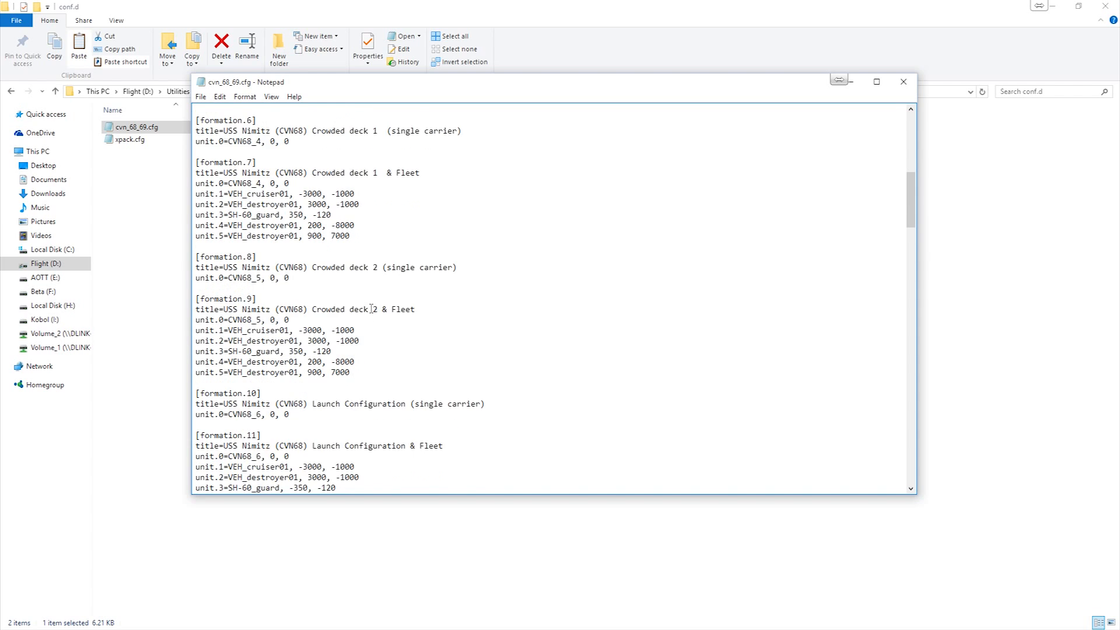
{"action": "scroll", "coordinate": [356, 316], "scroll_direction": "up", "scroll_amount": 13}
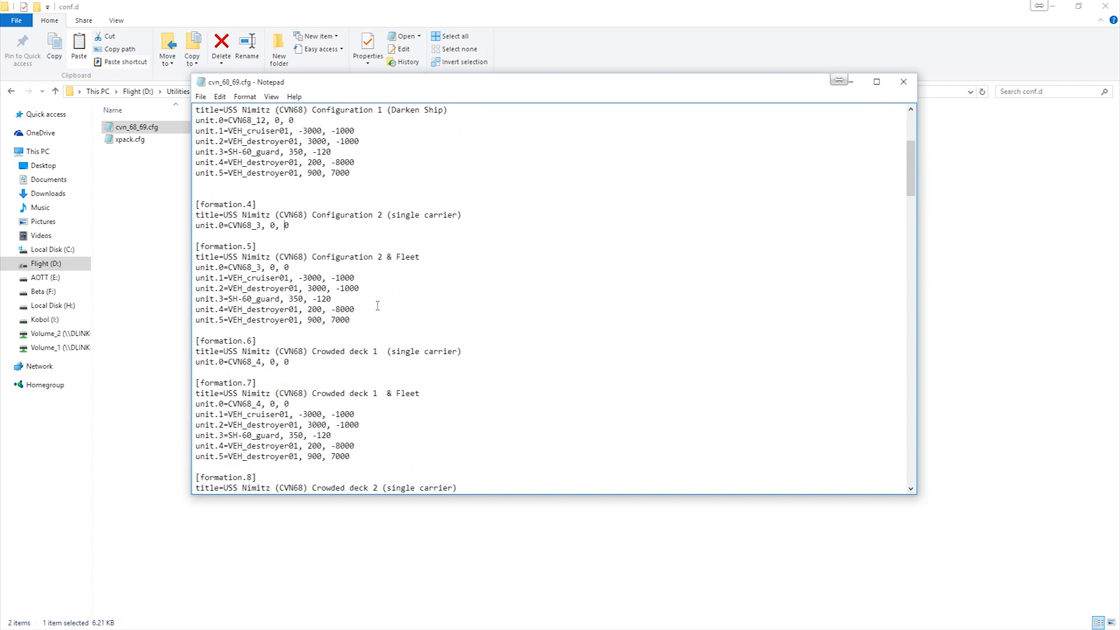
{"action": "left_click", "coordinate": [912, 85]}
- Close the conf.d folder window and allow SimVar to run while Flight Simulator X: Steam Edition starts
{"action": "left_click", "coordinate": [211, 227]}
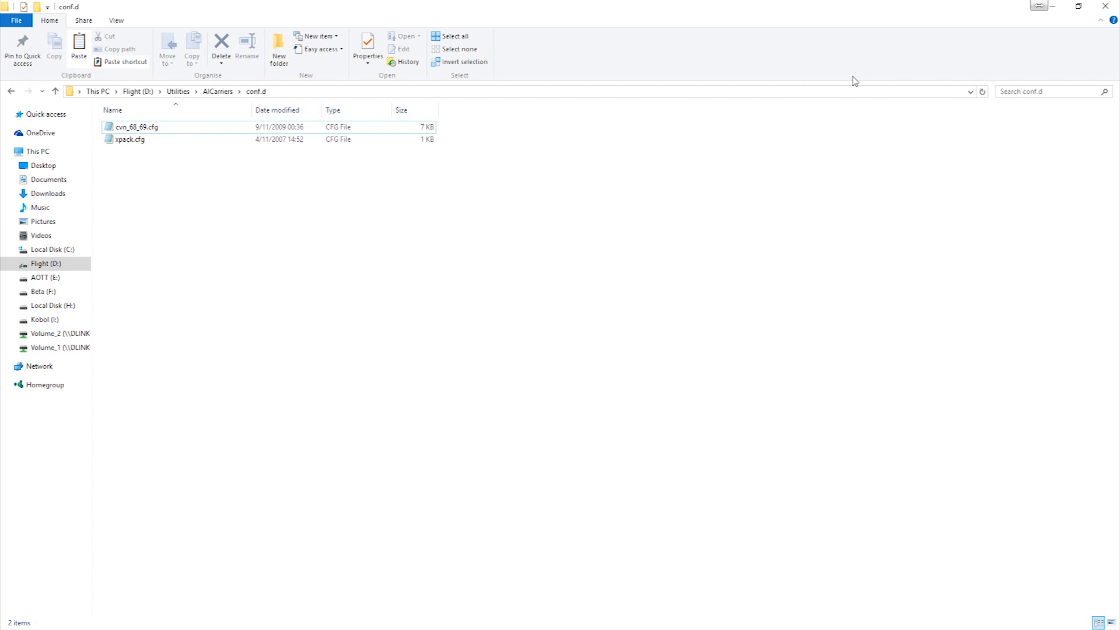
{"action": "left_click", "coordinate": [1106, 5]}
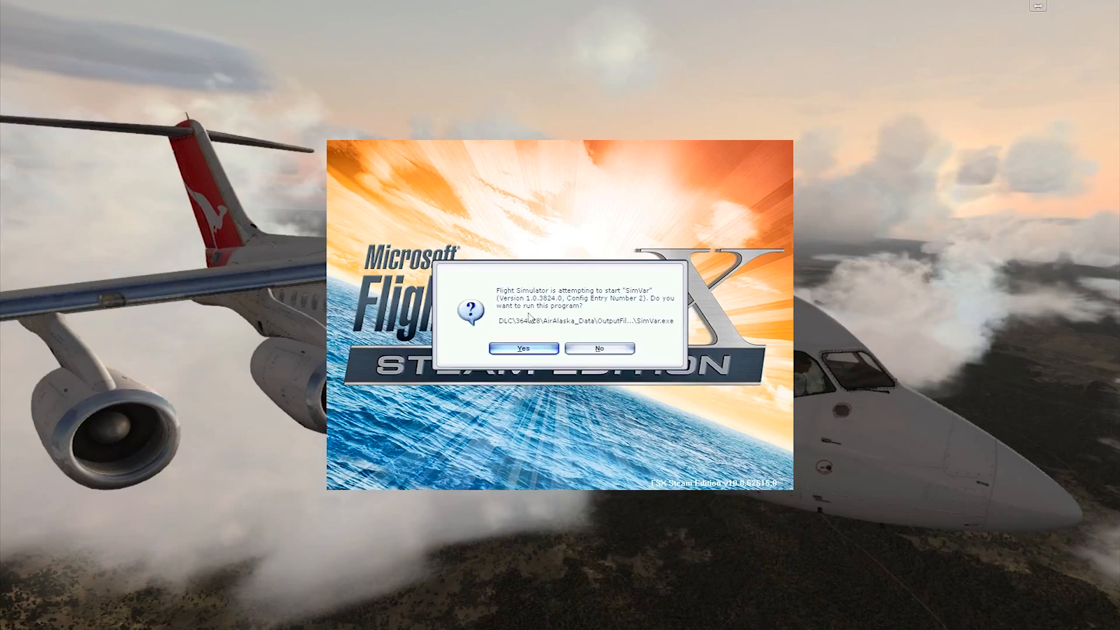
{"action": "left_click", "coordinate": [523, 349]}
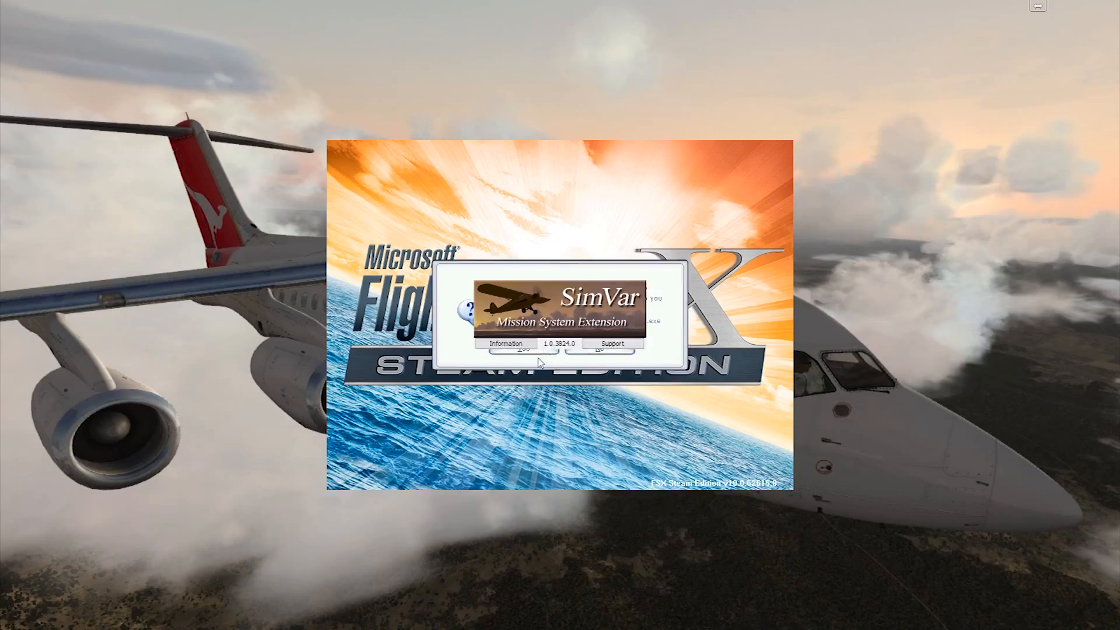